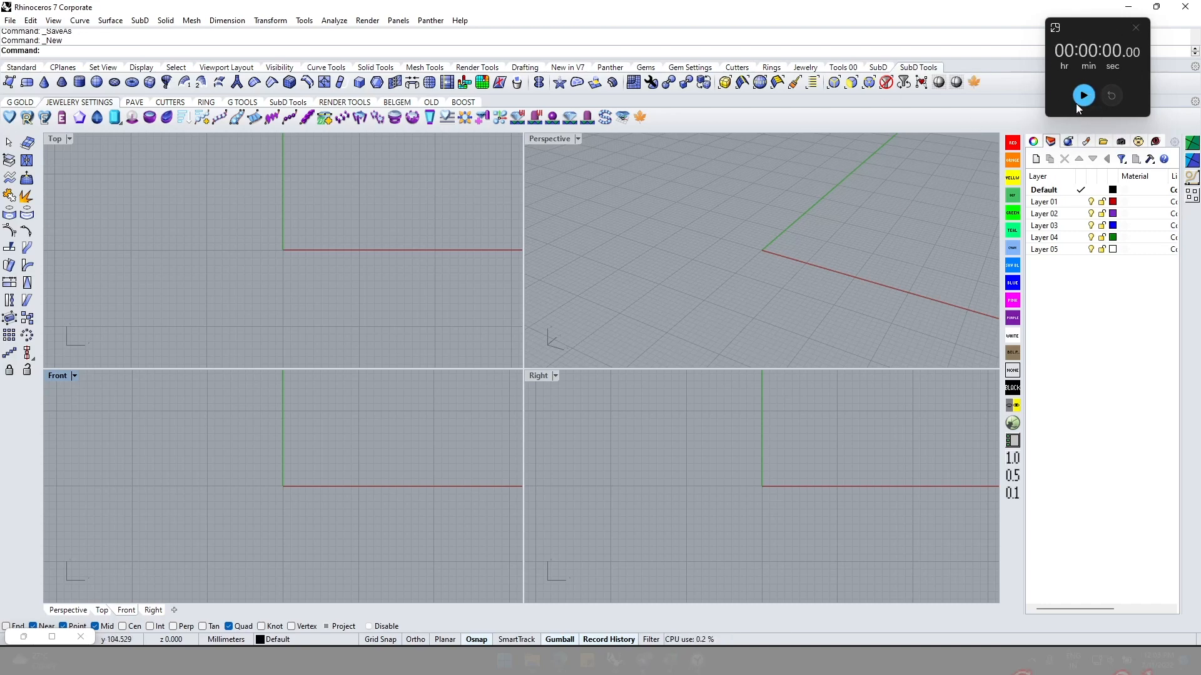
Start the timer and draw an 18 mm diameter circle centred on the origin in the Front view
{"action": "left_click", "coordinate": [1082, 99]}
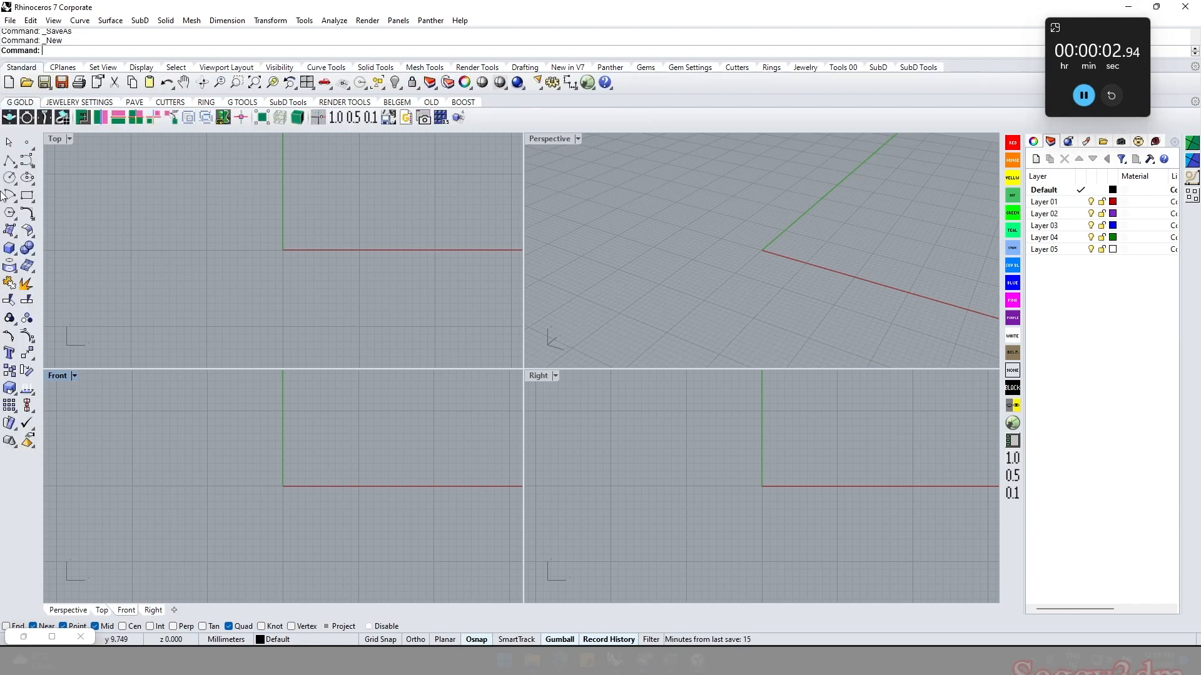
{"action": "left_click", "coordinate": [9, 178]}
{"action": "mouse_move", "coordinate": [260, 482]}
{"action": "right_mouse_down"}
{"action": "mouse_move", "coordinate": [287, 489]}
{"action": "mouse_move", "coordinate": [247, 488]}
{"action": "right_mouse_up"}
{"action": "type", "text": "0"}
{"action": "key", "text": "Return"}
{"action": "type", "text": "18"}
{"action": "key", "text": "Return"}
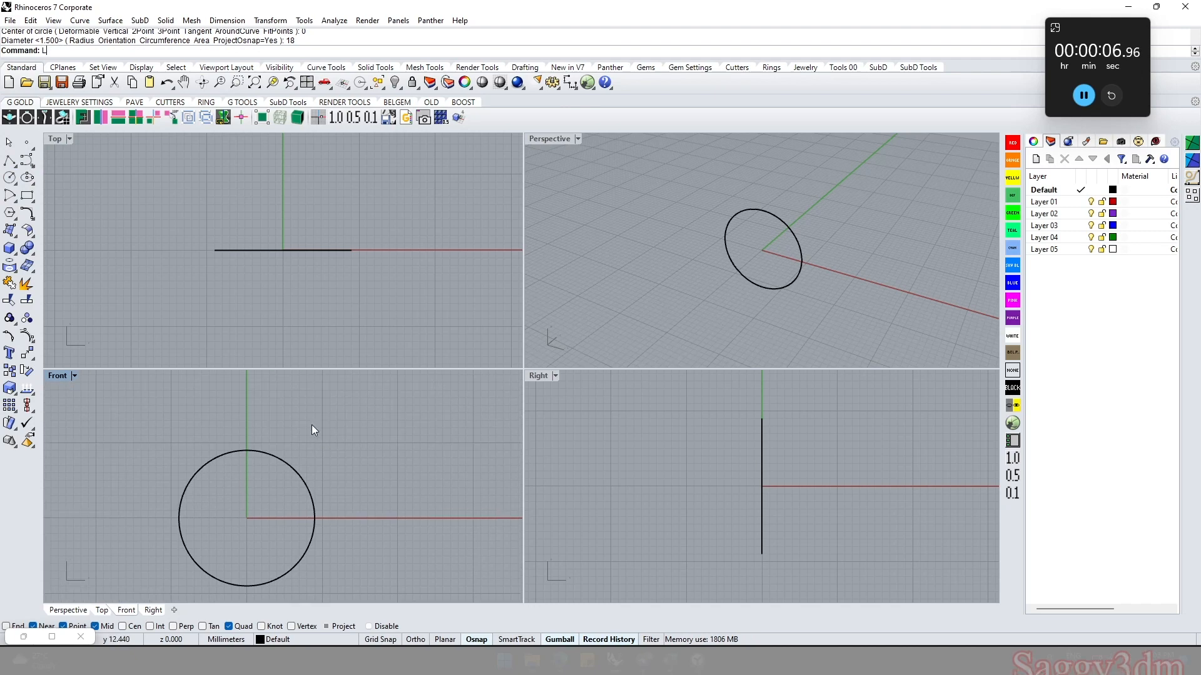
Draw a 4 mm line straight up from the circle's top quadrant
{"action": "type", "text": "l"}
{"action": "key", "text": "Return"}
{"action": "left_click", "coordinate": [247, 448]}
{"action": "key", "text": "F8"}
{"action": "key", "text": "F8"}
{"action": "type", "text": "4"}
{"action": "key", "text": "Return"}
{"action": "left_click", "coordinate": [248, 420]}
Draw a short horizontal line outward from the circle's right quadrant
{"action": "key", "text": "Return"}
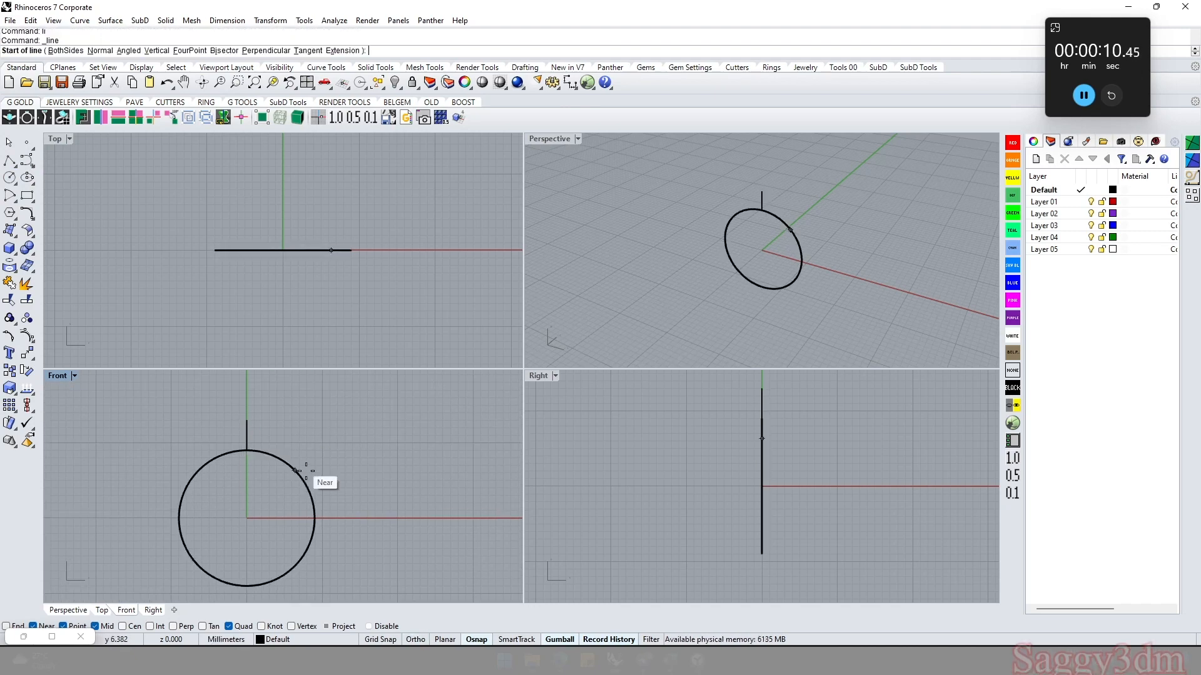
{"action": "left_click", "coordinate": [315, 518]}
{"action": "key", "text": "Return"}
{"action": "left_click", "coordinate": [346, 525], "text": "shift"}
Draw a 1.5 mm line straight down from the circle's bottom quadrant
{"action": "key", "text": "Return"}
{"action": "right_click_drag", "start_coordinate": [335, 555], "coordinate": [344, 462]}
{"action": "left_click", "coordinate": [255, 493]}
{"action": "type", "text": "1"}
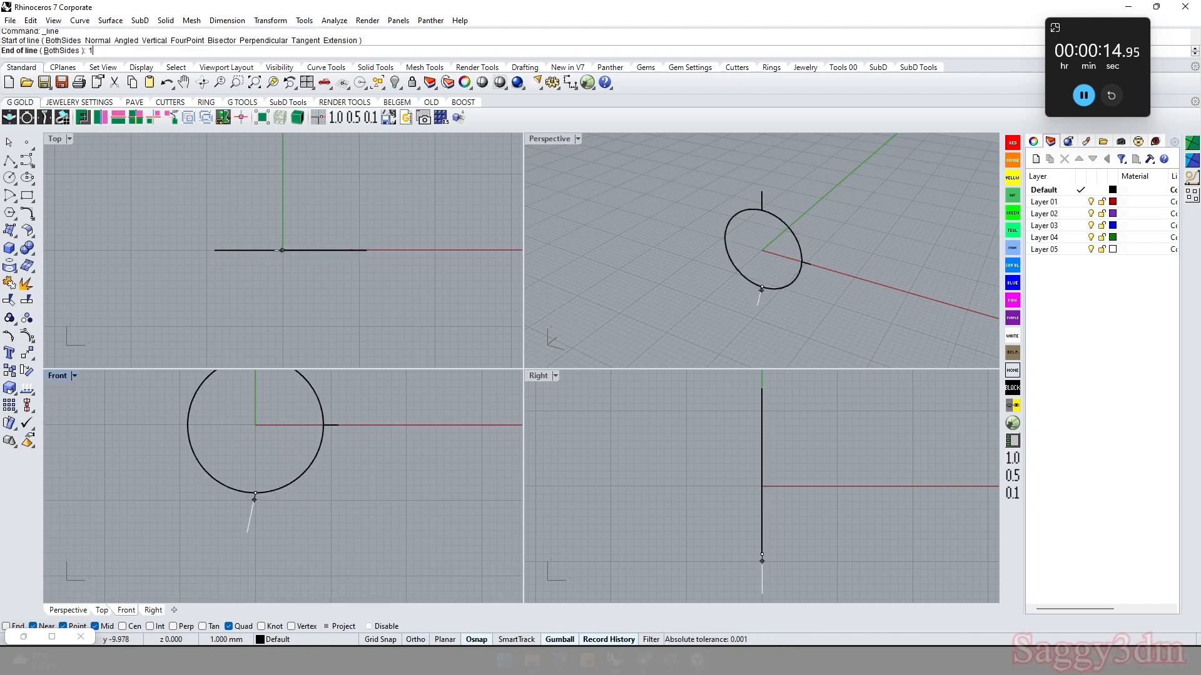
{"action": "type", "text": ".5"}
{"action": "key", "text": "Return"}
{"action": "left_click", "coordinate": [246, 533]}
Draw a start-end-direction arc from the bottom line's outer end to the right line's outer end
{"action": "scroll", "coordinate": [250, 533], "scroll_direction": "down", "scroll_amount": 3}
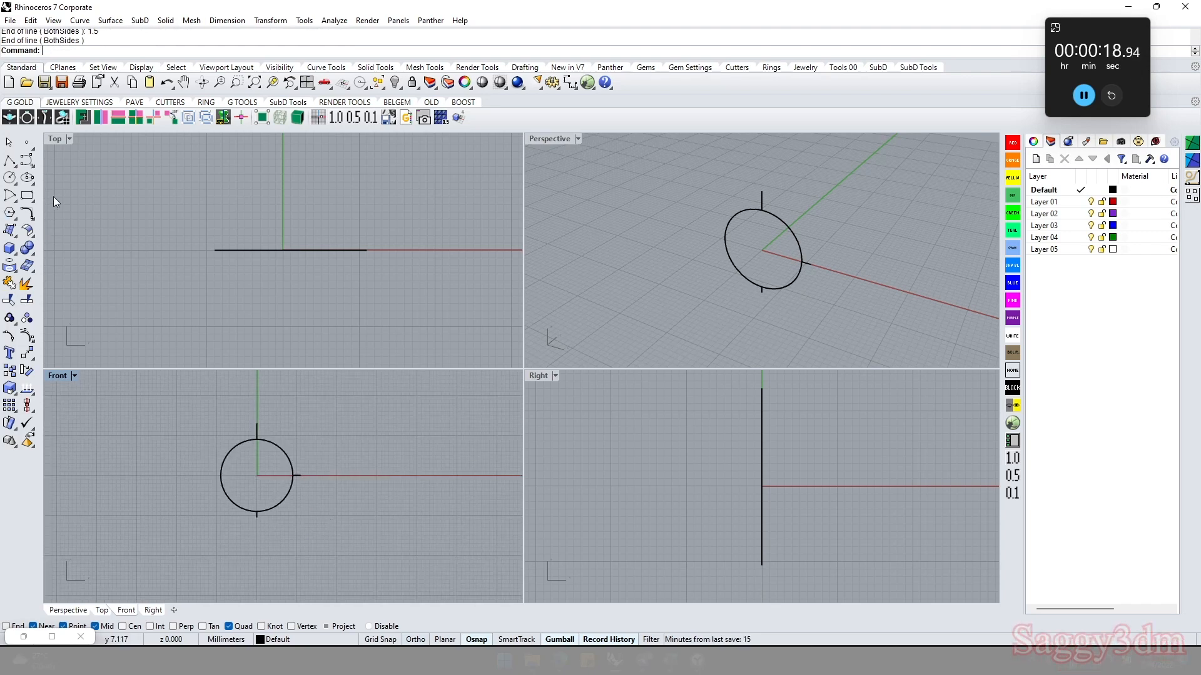
{"action": "left_click", "coordinate": [15, 199]}
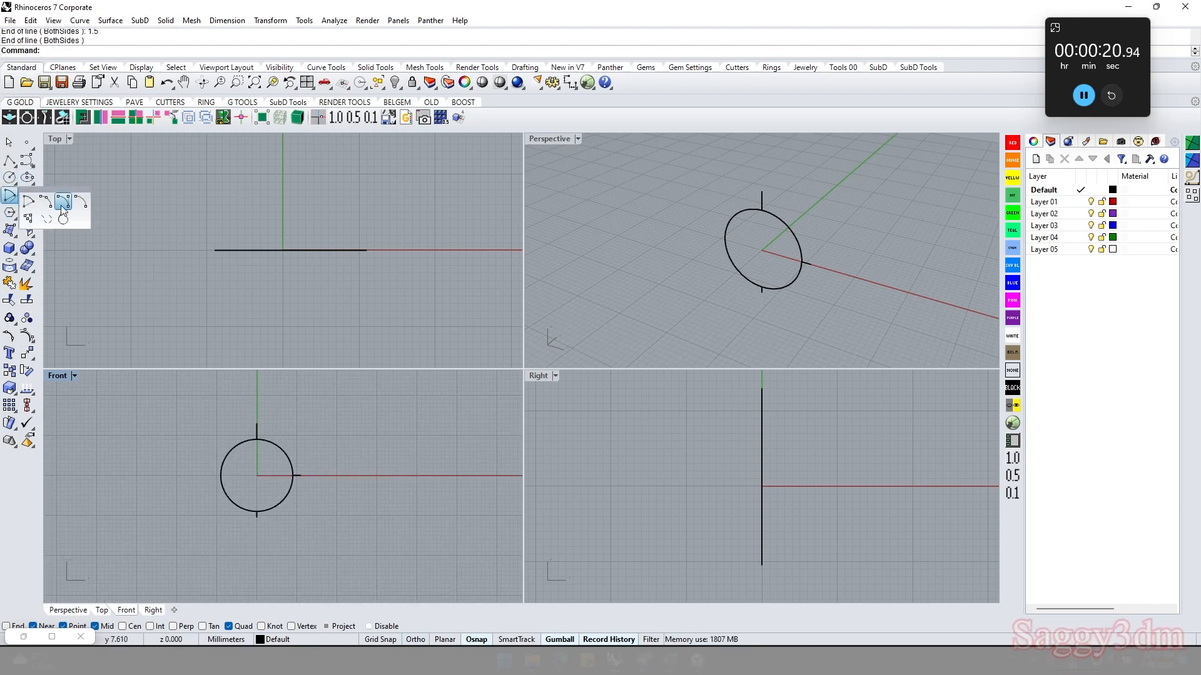
{"action": "scroll", "coordinate": [256, 529], "scroll_direction": "up", "scroll_amount": 2}
{"action": "left_click", "coordinate": [256, 509]}
{"action": "scroll", "coordinate": [256, 503], "scroll_direction": "up", "scroll_amount": 2}
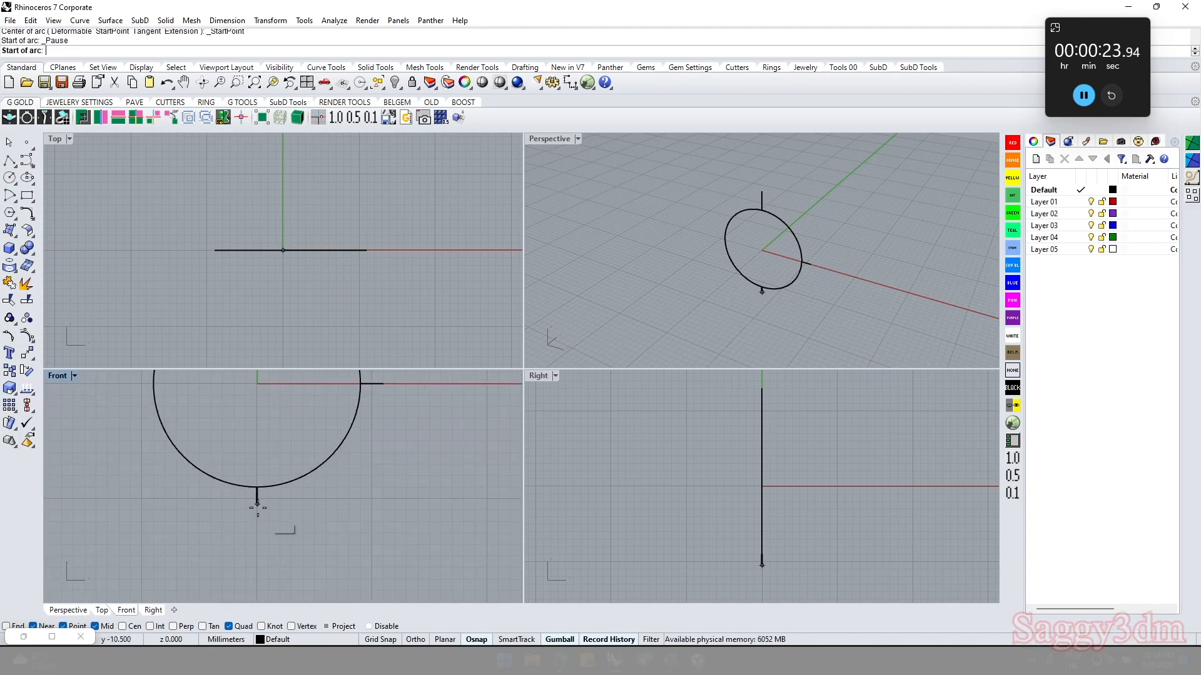
{"action": "left_click", "coordinate": [383, 384]}
{"action": "left_click", "coordinate": [397, 478]}
Turn off the Mid object snap and draw a second arc from the right line's outer end to the top line's upper end
{"action": "left_click", "coordinate": [95, 626]}
{"action": "scroll", "coordinate": [247, 557], "scroll_direction": "down", "scroll_amount": 3}
{"action": "right_click", "coordinate": [319, 471]}
{"action": "left_click", "coordinate": [320, 464]}
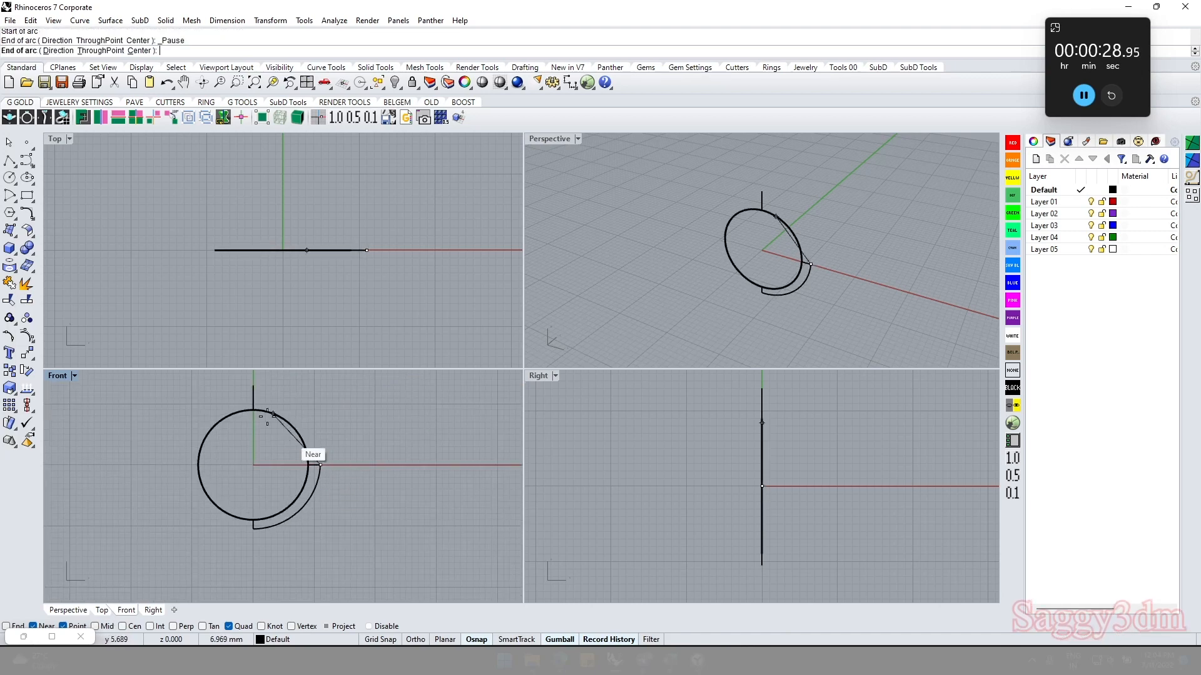
{"action": "left_click", "coordinate": [254, 386]}
{"action": "left_click", "coordinate": [340, 392]}
Join the two outer arcs into one curve and rebuild it with 300 points at degree 3
{"action": "left_click", "coordinate": [305, 439]}
{"action": "left_click", "coordinate": [320, 481], "text": "shift"}
{"action": "key", "text": "ctrl+j"}
{"action": "mouse_move", "coordinate": [320, 478]}
{"action": "right_mouse_down"}
{"action": "mouse_move", "coordinate": [338, 485]}
{"action": "mouse_move", "coordinate": [343, 473]}
{"action": "right_mouse_up"}
{"action": "type", "text": "Re"}
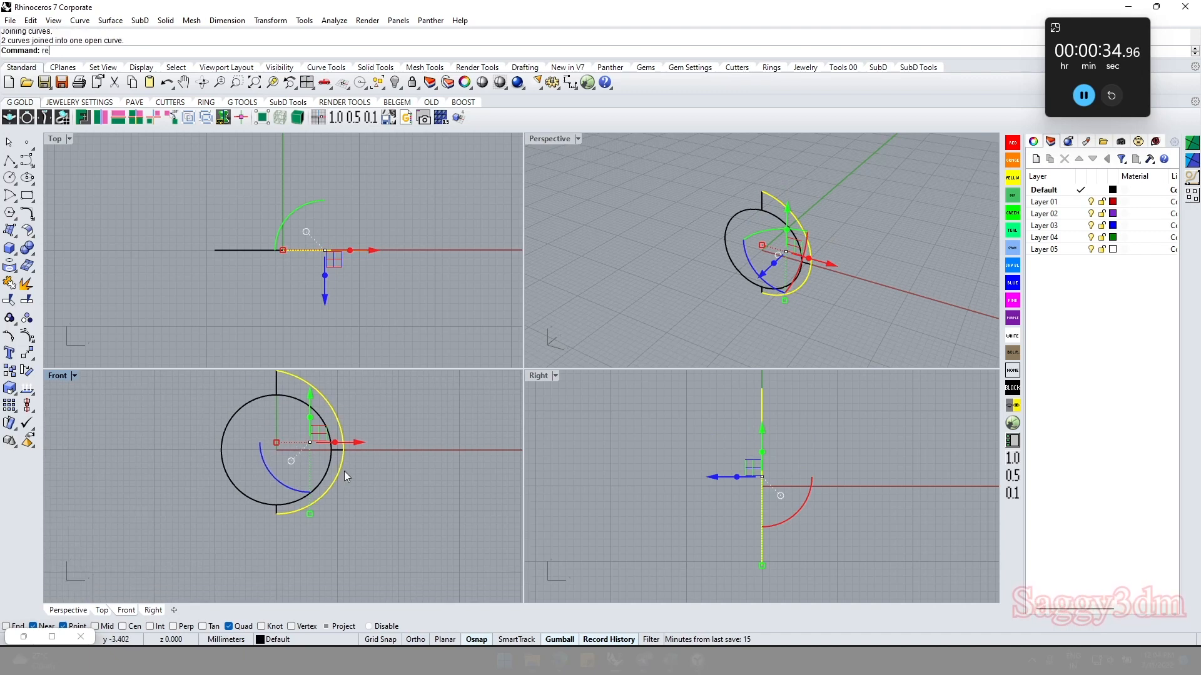
{"action": "type", "text": "build"}
{"action": "key", "text": "Return"}
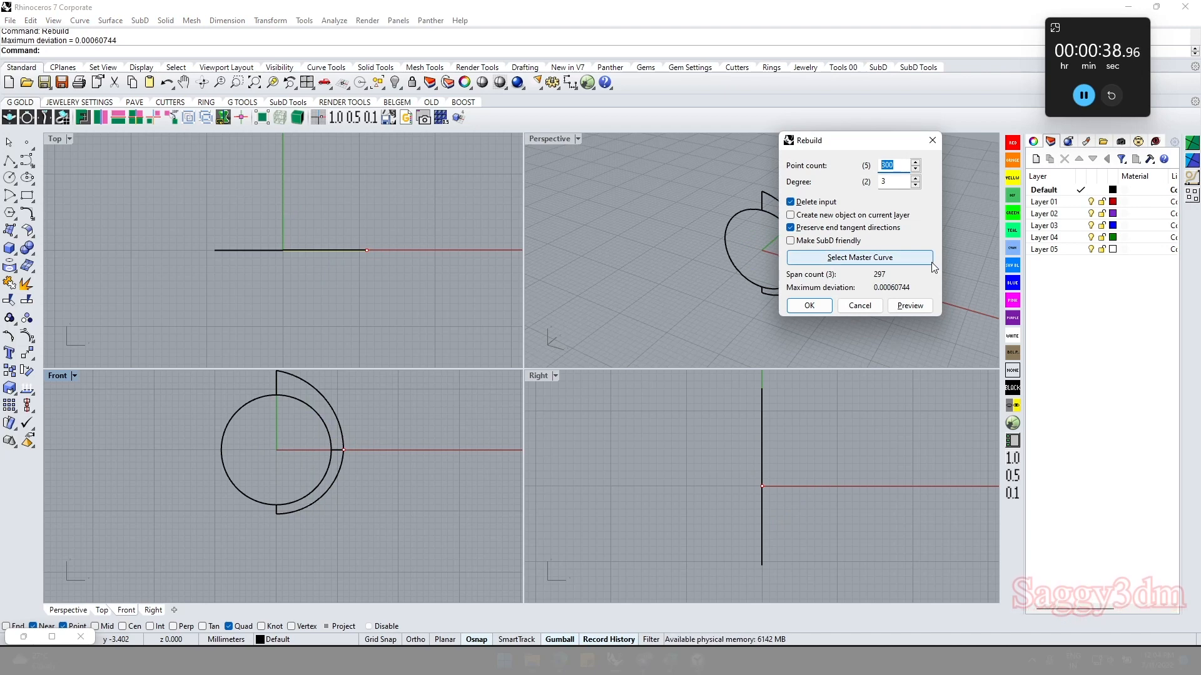
{"action": "key", "text": "Return"}
{"action": "right_click_drag", "start_coordinate": [200, 465], "coordinate": [196, 491]}
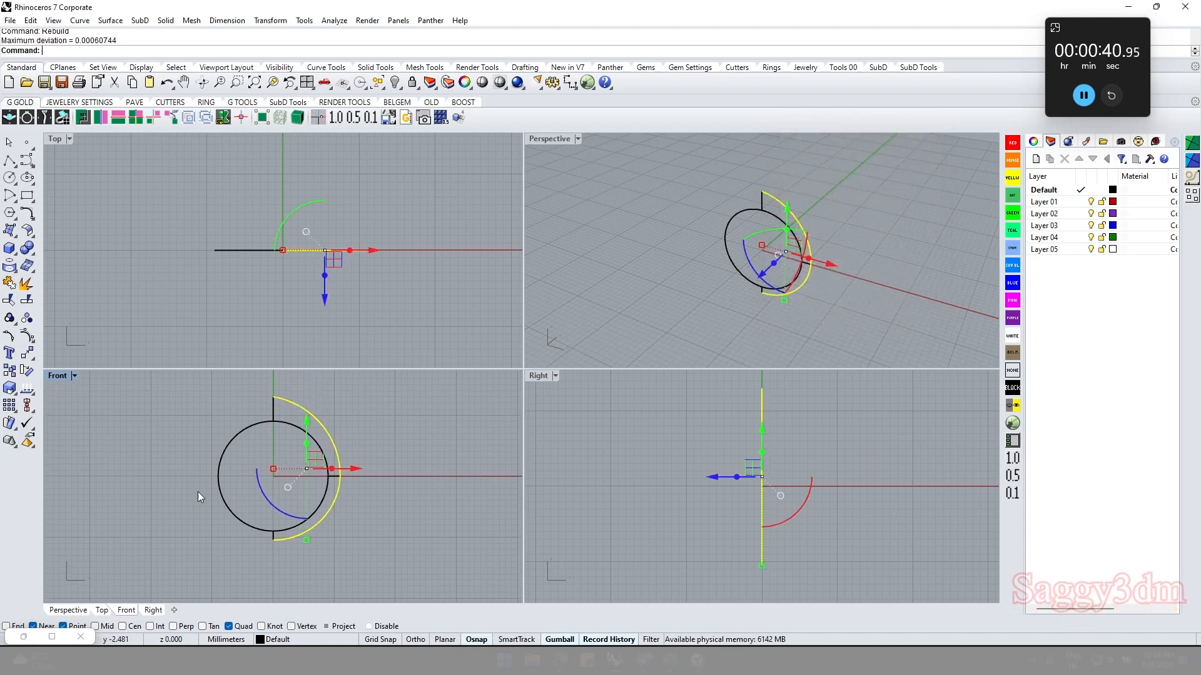
{"action": "scroll", "coordinate": [200, 491], "scroll_direction": "down", "scroll_amount": 4}
{"action": "type", "text": "m"}
{"action": "key", "text": "space"}
{"action": "key", "text": "Escape"}
{"action": "scroll", "coordinate": [299, 441], "scroll_direction": "up", "scroll_amount": 4}
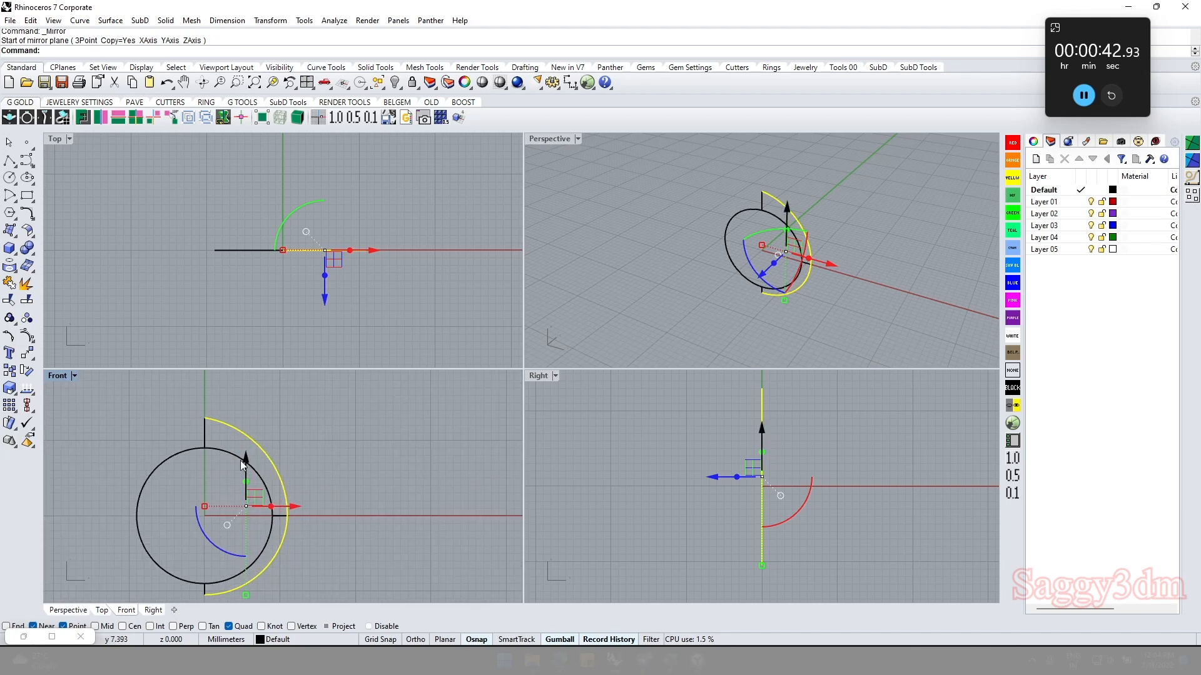
{"action": "key", "text": "Escape"}
Trim away the left half of the circle using the top and bottom vertical lines as cutting objects
{"action": "left_click", "coordinate": [208, 437]}
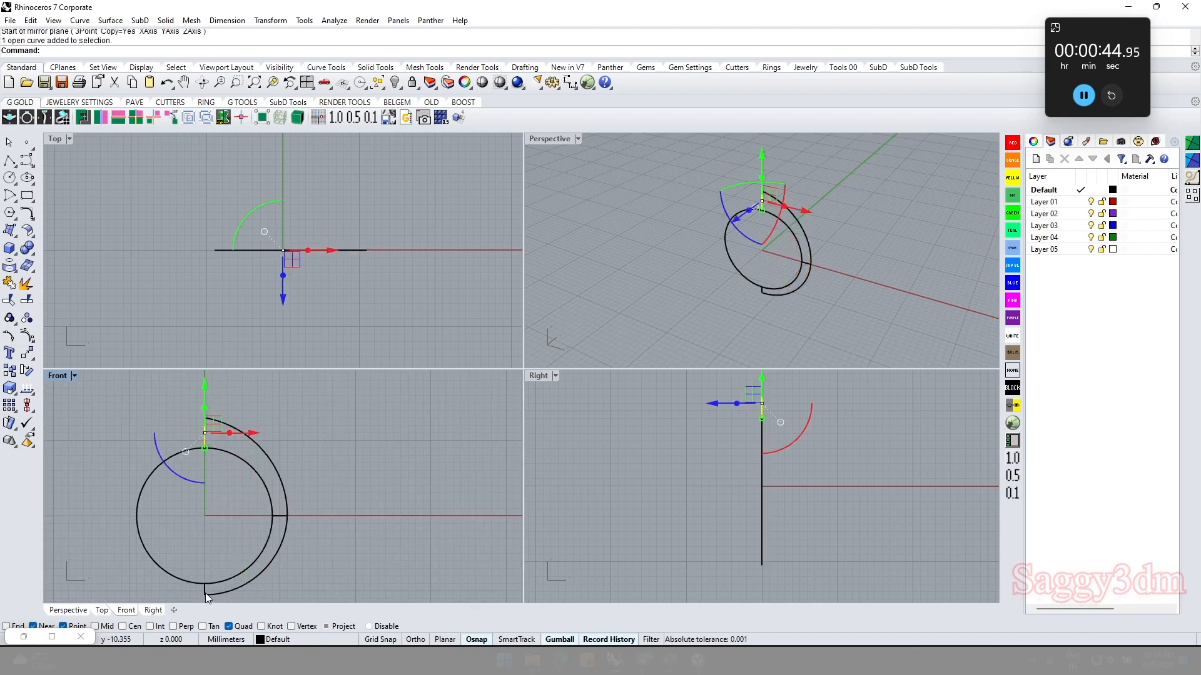
{"action": "left_click", "coordinate": [204, 590], "text": "shift"}
{"action": "right_click_drag", "start_coordinate": [201, 590], "coordinate": [218, 573]}
{"action": "key", "text": "ctrl+t"}
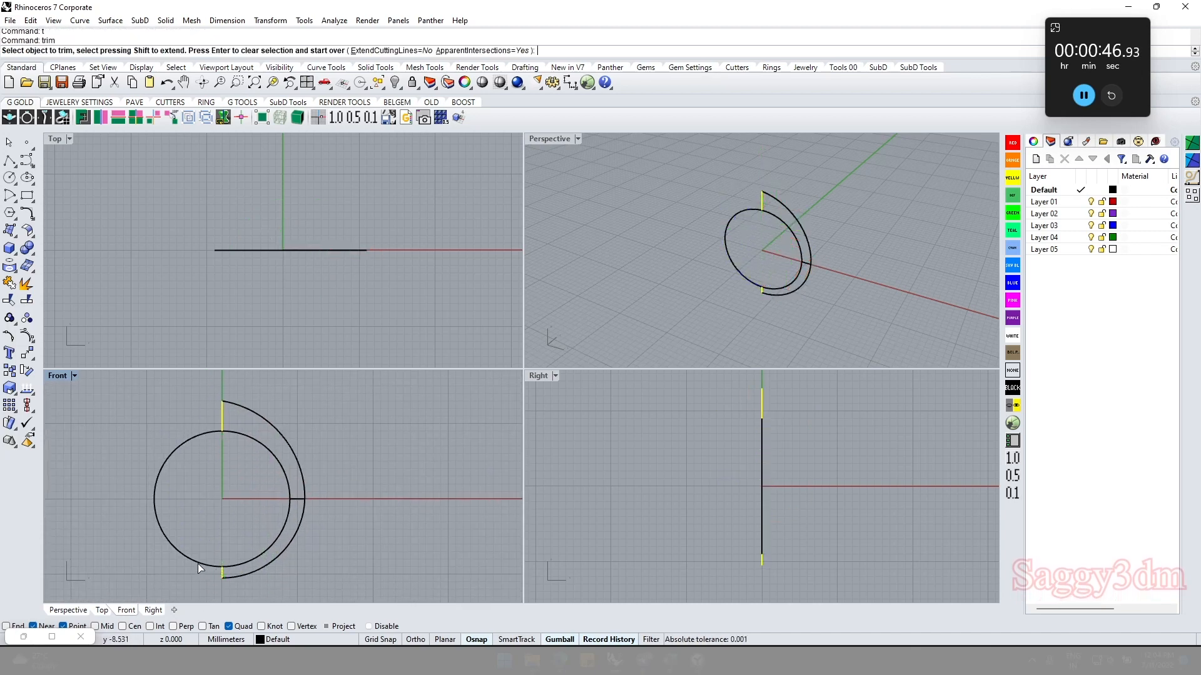
{"action": "left_click", "coordinate": [198, 564]}
{"action": "key", "text": "space"}
{"action": "key", "text": "Escape"}
Offset the inner half circle outward to add a curve between it and the outer curve
{"action": "right_click_drag", "start_coordinate": [274, 460], "coordinate": [312, 453]}
{"action": "left_click", "coordinate": [312, 448]}
{"action": "key", "text": "ctrl+o"}
{"action": "left_click", "coordinate": [326, 439]}
Rebuild all three half-ring curves with 10 points at degree 3, then deselect them
{"action": "left_click", "coordinate": [316, 428]}
{"action": "left_click", "coordinate": [301, 431], "text": "shift"}
{"action": "left_click", "coordinate": [283, 429], "text": "shift"}
{"action": "key", "text": "ctrl+r"}
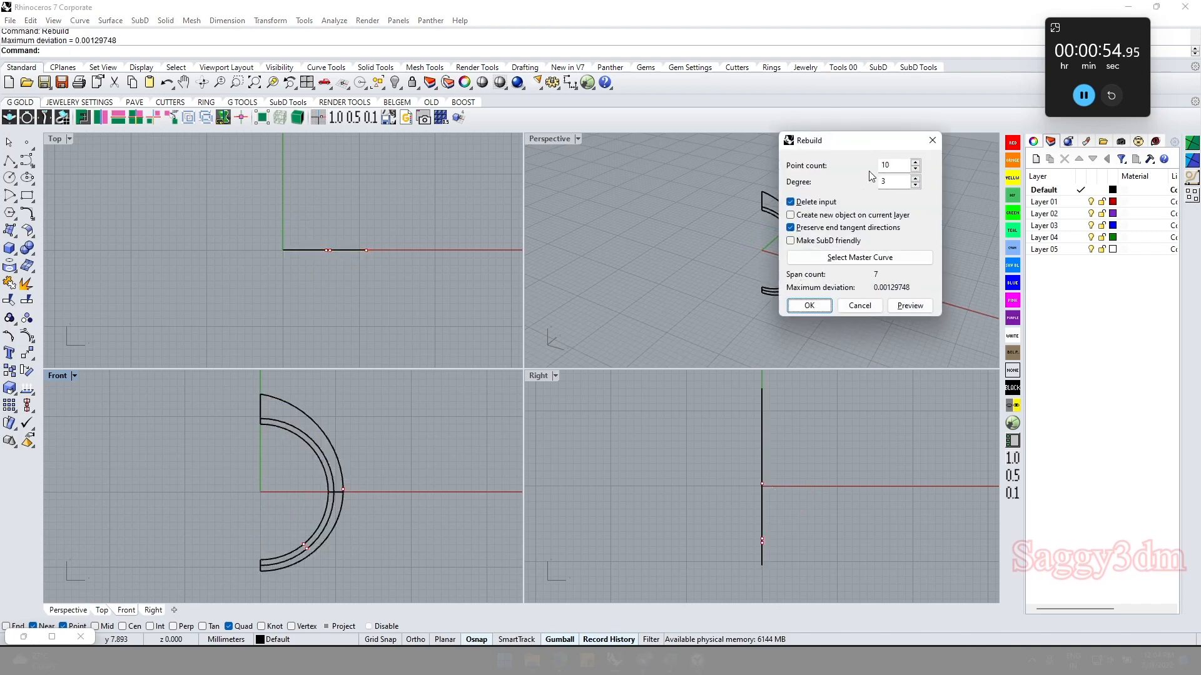
{"action": "left_click", "coordinate": [807, 306]}
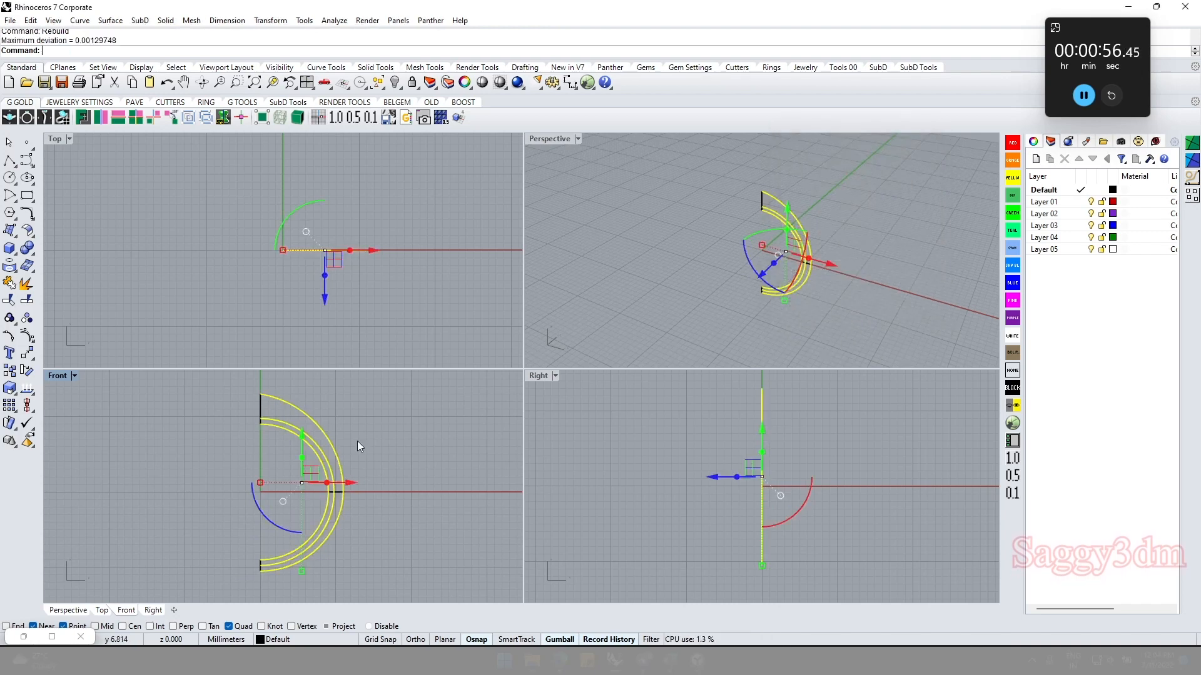
{"action": "left_click", "coordinate": [361, 211]}
Create a SubD loft through the outer, middle and inner curves with corners, creases and 1 division between shapes
{"action": "scroll", "coordinate": [744, 220], "scroll_direction": "up", "scroll_amount": 8}
{"action": "right_click_drag", "start_coordinate": [852, 203], "coordinate": [797, 211], "text": "shift"}
{"action": "scroll", "coordinate": [784, 222], "scroll_direction": "down", "scroll_amount": 2}
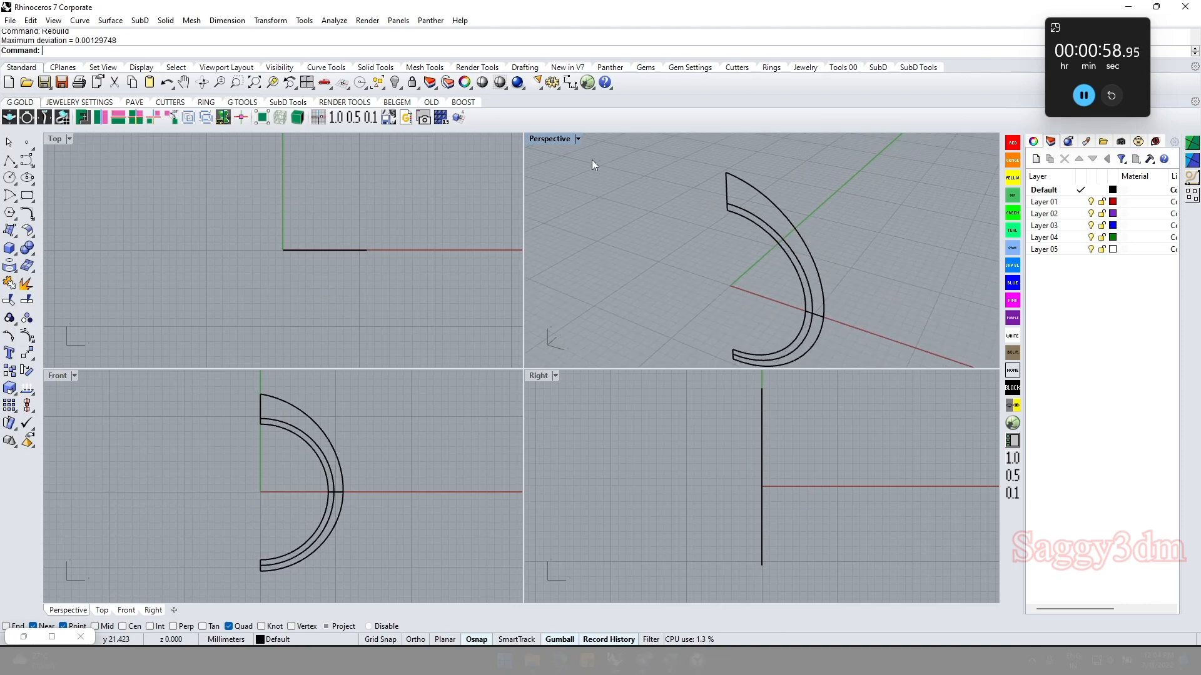
{"action": "double_click", "coordinate": [554, 138]}
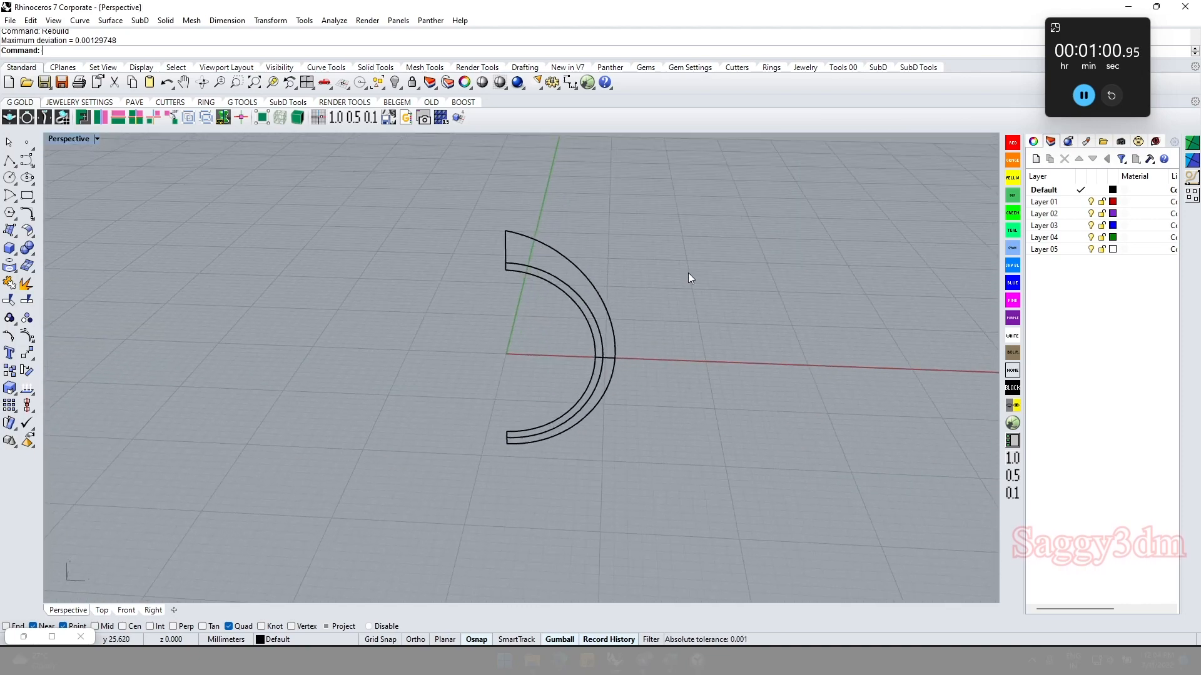
{"action": "left_click", "coordinate": [924, 70]}
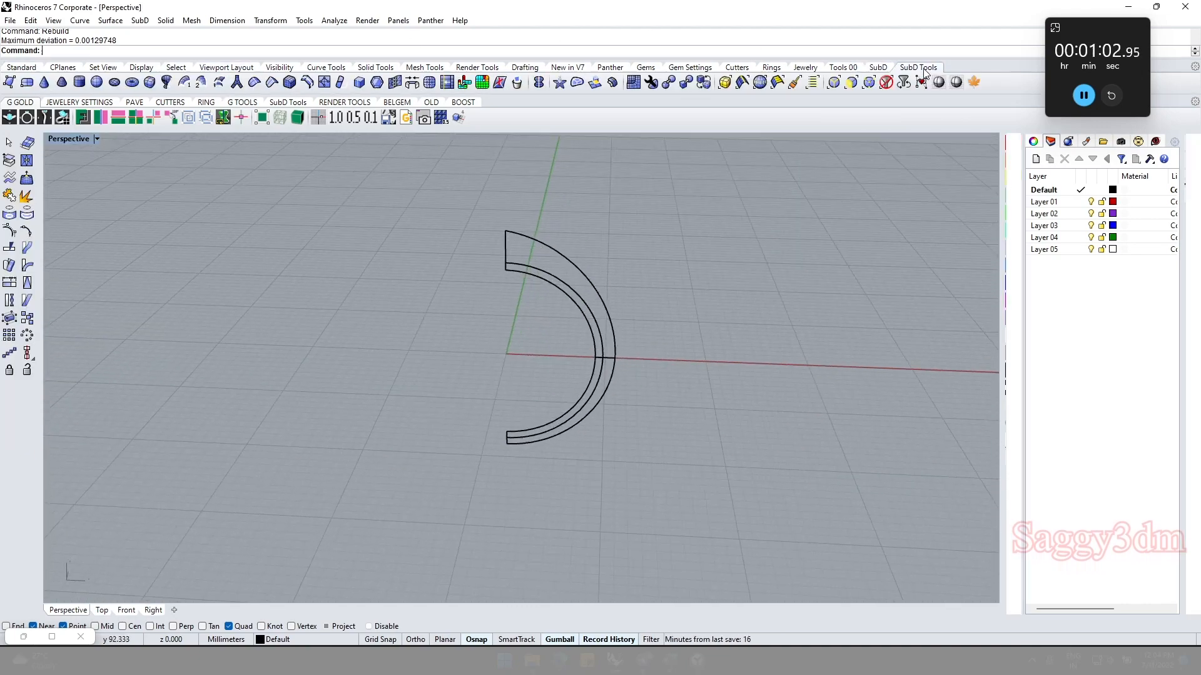
{"action": "left_click", "coordinate": [218, 83]}
{"action": "left_click", "coordinate": [557, 250]}
{"action": "left_click", "coordinate": [554, 273]}
{"action": "left_click", "coordinate": [545, 282]}
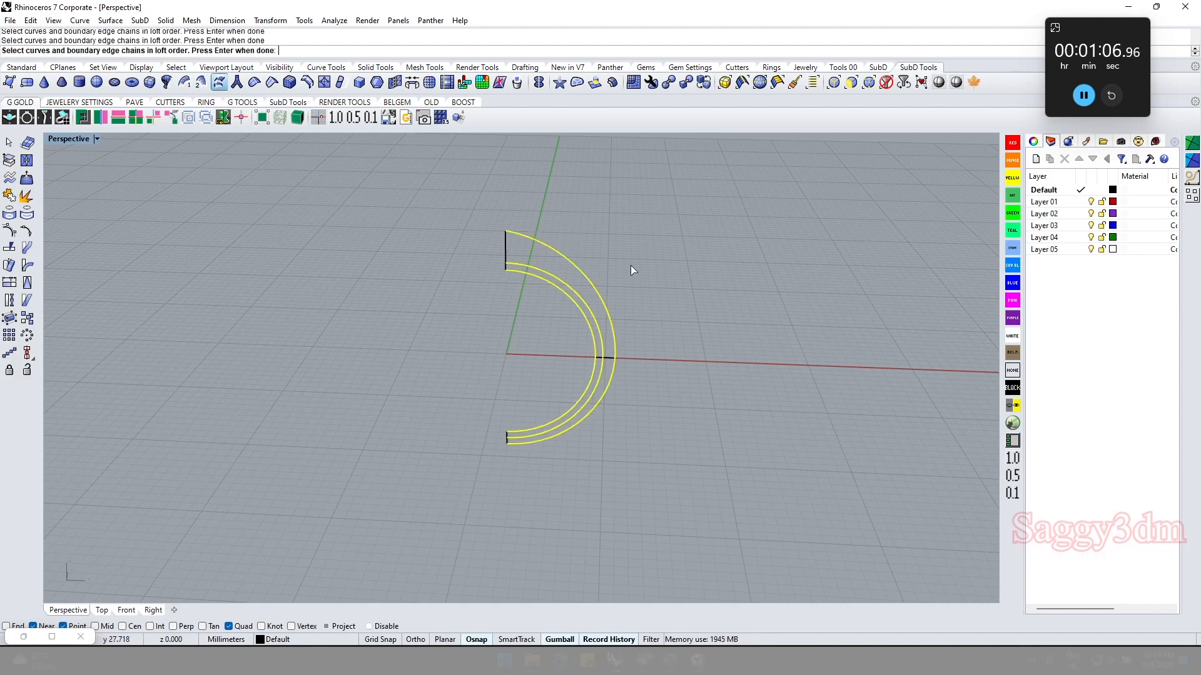
{"action": "key", "text": "Return"}
{"action": "scroll", "coordinate": [566, 261], "scroll_direction": "up", "scroll_amount": 5}
{"action": "left_click", "coordinate": [713, 277]}
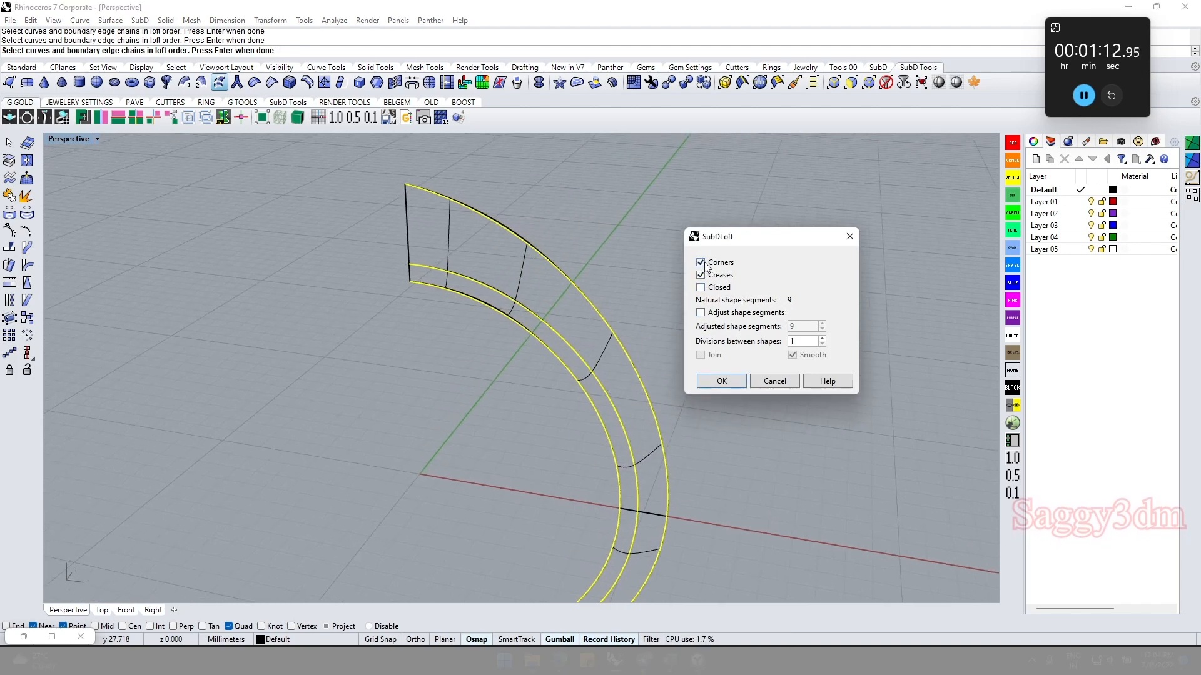
{"action": "left_click", "coordinate": [720, 383]}
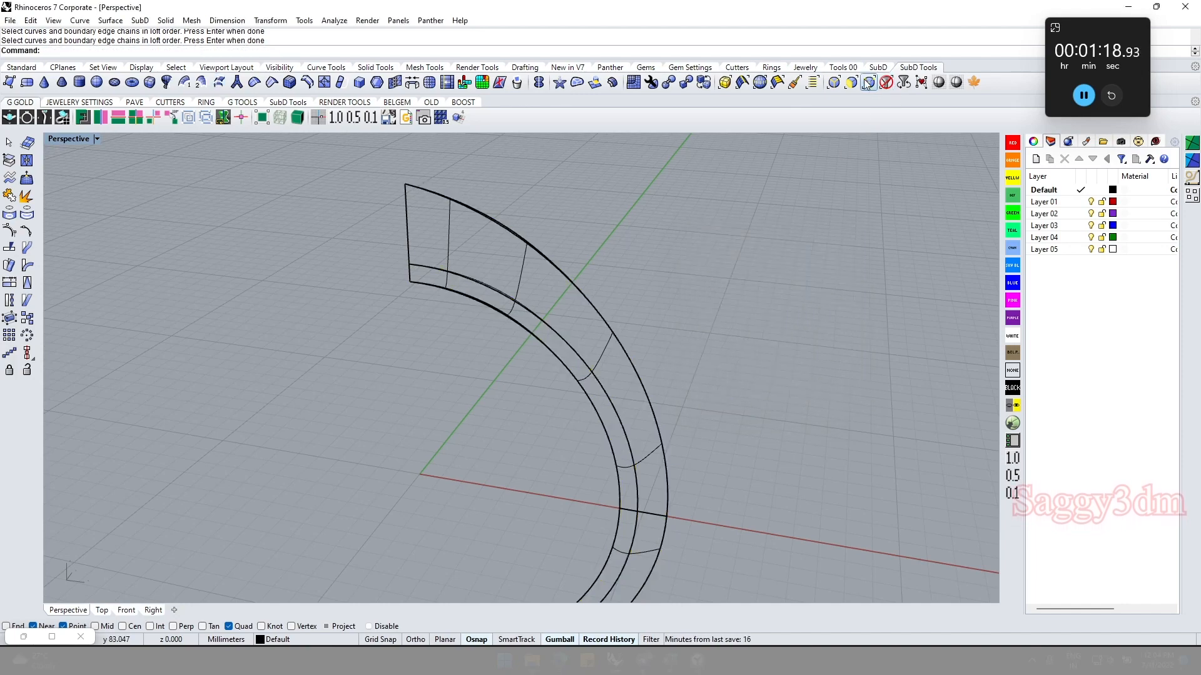
Set the Perspective viewport's display mode to Shaded
{"action": "scroll", "coordinate": [422, 283], "scroll_direction": "up", "scroll_amount": 4}
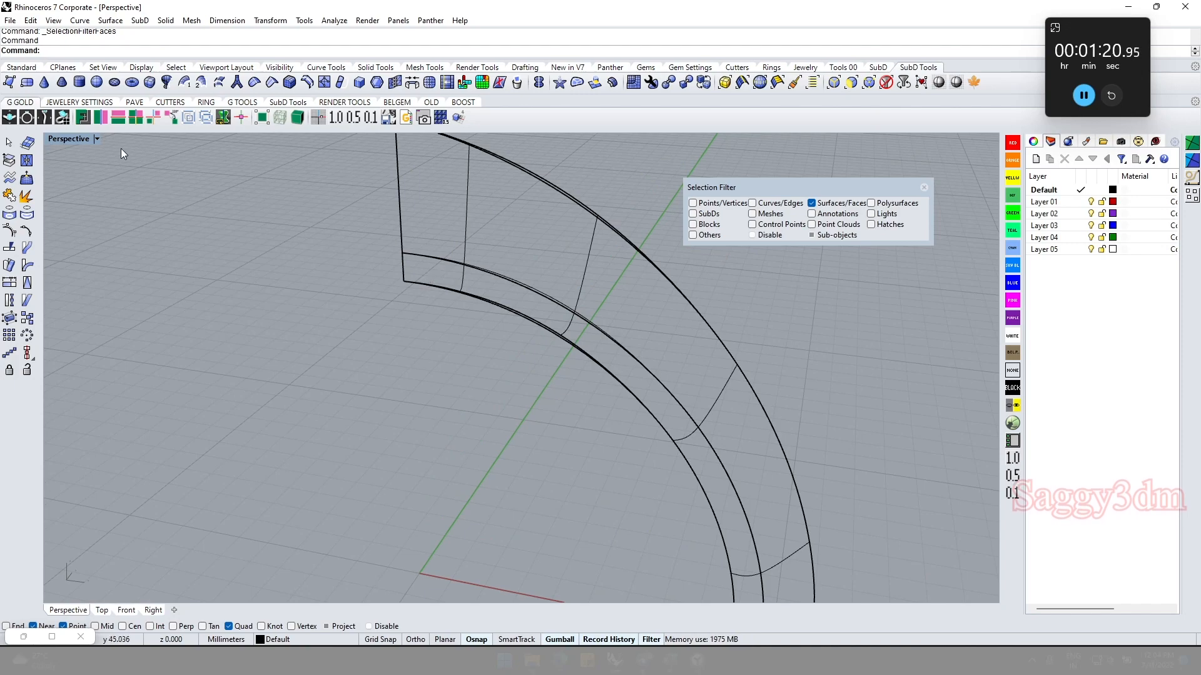
{"action": "left_click", "coordinate": [96, 138]}
{"action": "left_click", "coordinate": [148, 55]}
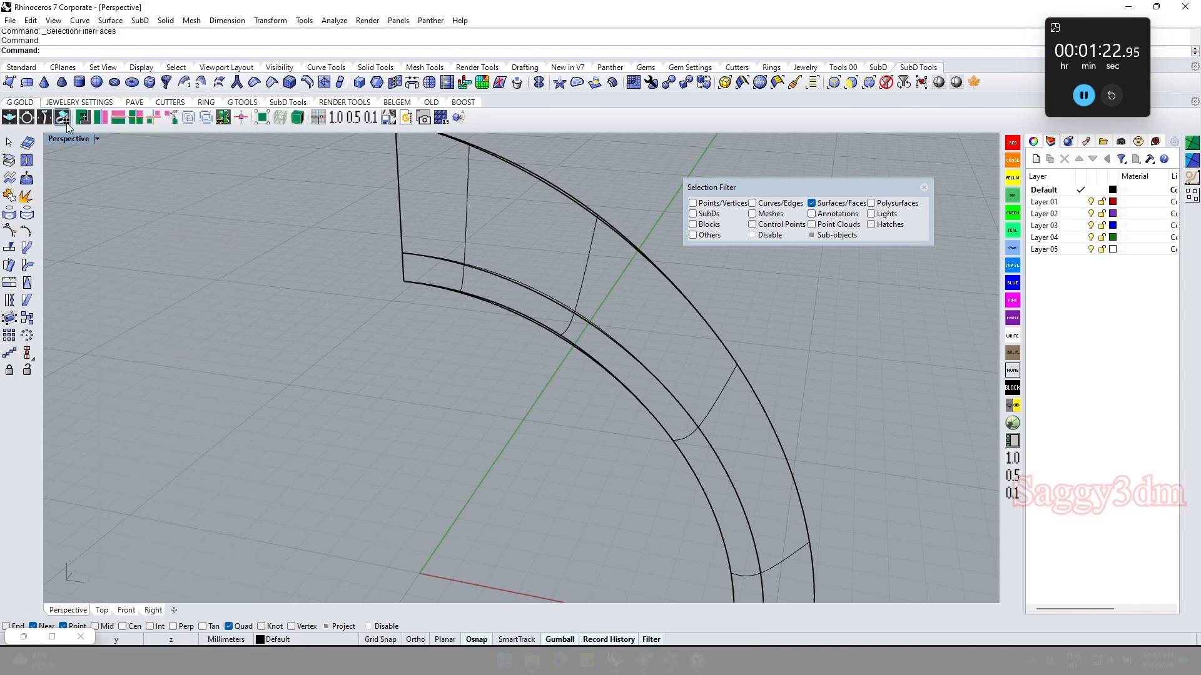
{"action": "left_click", "coordinate": [97, 139]}
{"action": "left_click", "coordinate": [150, 69]}
{"action": "scroll", "coordinate": [517, 355], "scroll_direction": "down", "scroll_amount": 2}
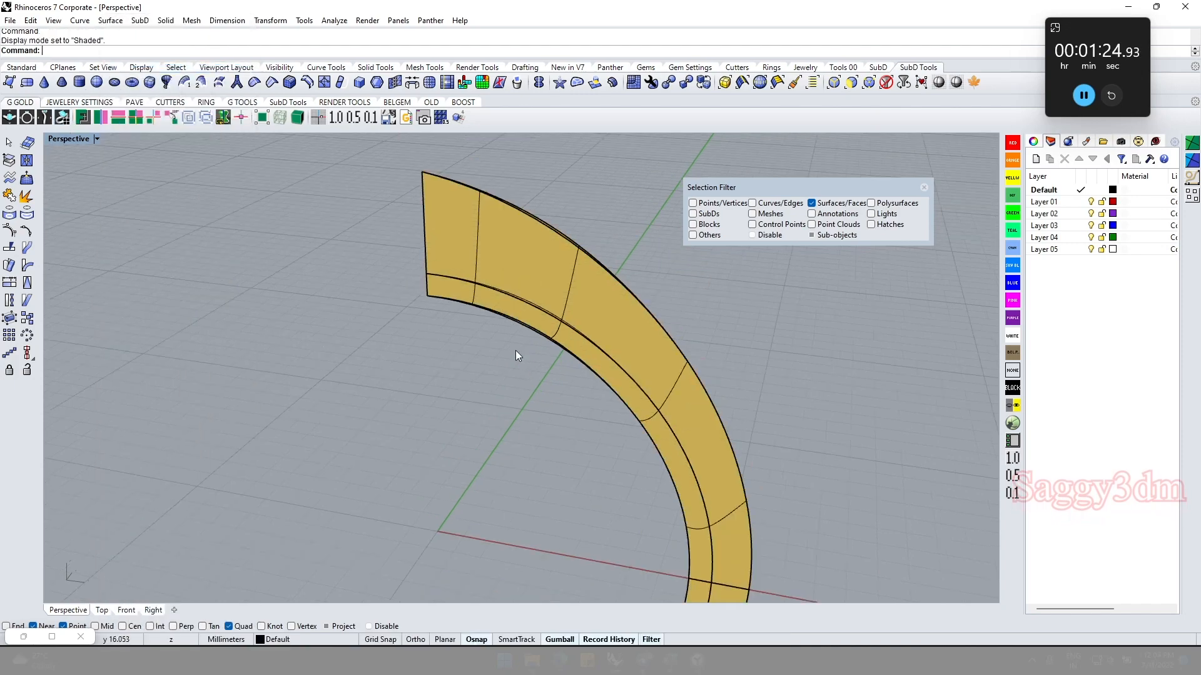
Select the inner band of SubD faces and move it out of the ring's plane along negative Y
{"action": "right_click_drag", "start_coordinate": [515, 355], "coordinate": [508, 339]}
{"action": "left_click", "coordinate": [852, 83]}
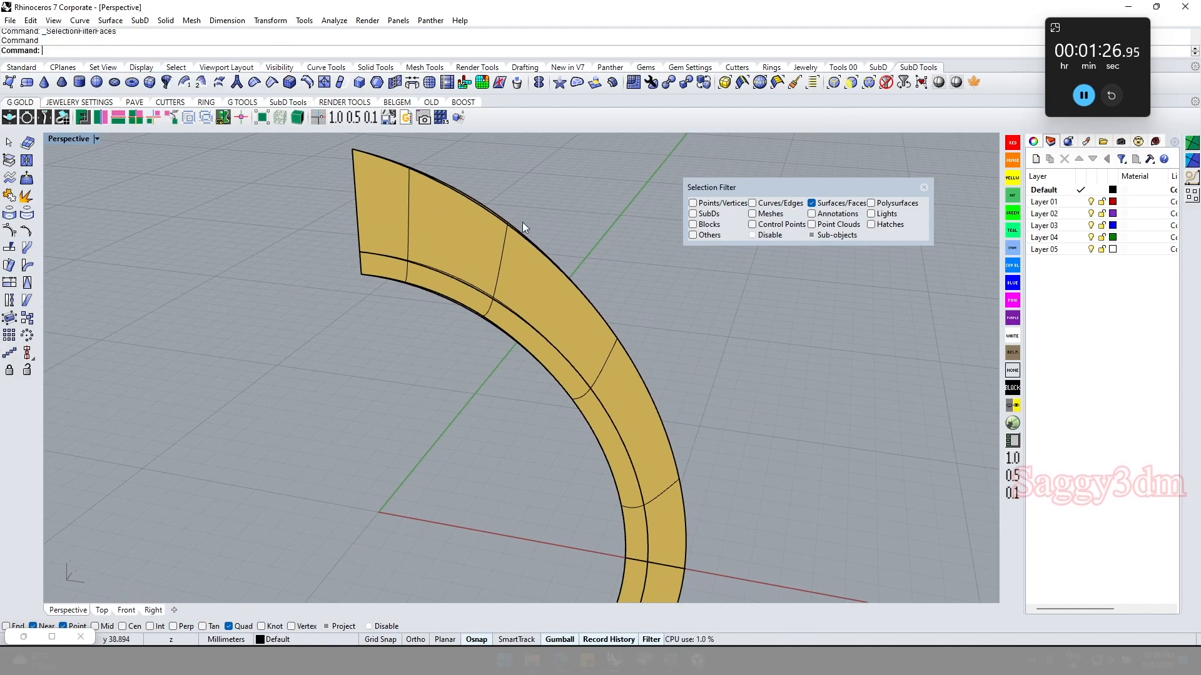
{"action": "left_click", "coordinate": [400, 261]}
{"action": "double_click", "coordinate": [455, 294]}
{"action": "right_click_drag", "start_coordinate": [455, 294], "coordinate": [490, 360]}
{"action": "left_click_drag", "start_coordinate": [516, 386], "coordinate": [469, 386]}
{"action": "right_click_drag", "start_coordinate": [413, 302], "coordinate": [416, 269]}
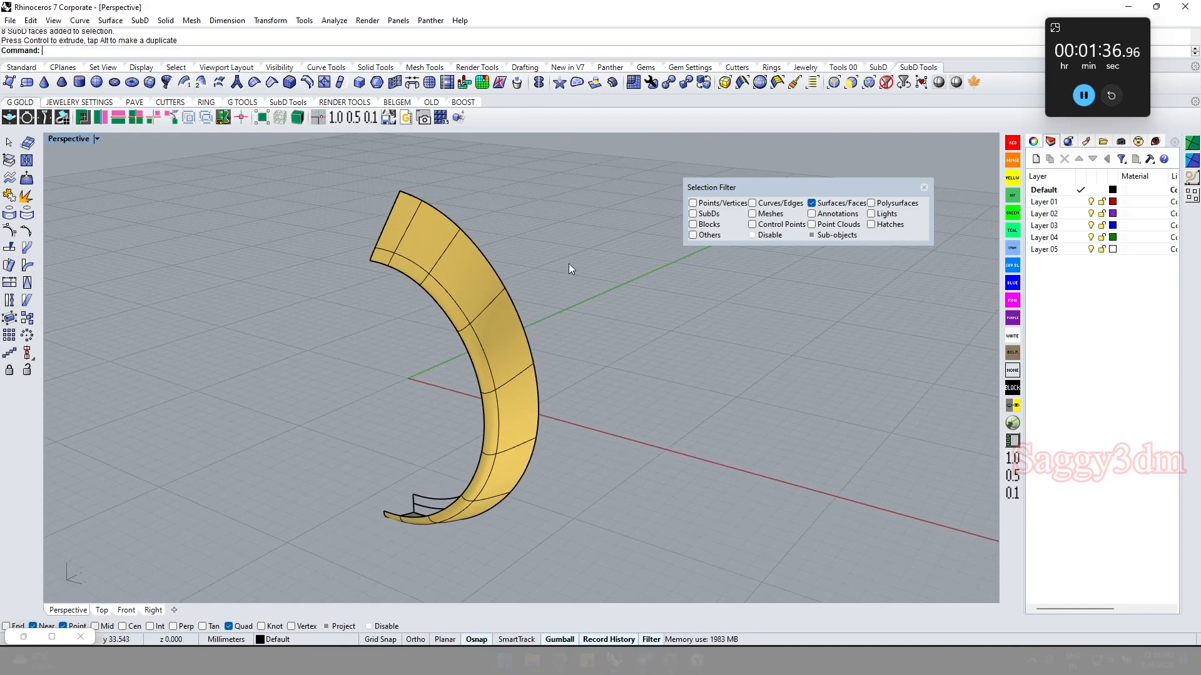
Limit selection to edges, select the SubD's middle edge loop and switch to the Front view
{"action": "left_click", "coordinate": [836, 83]}
{"action": "double_click", "coordinate": [416, 262]}
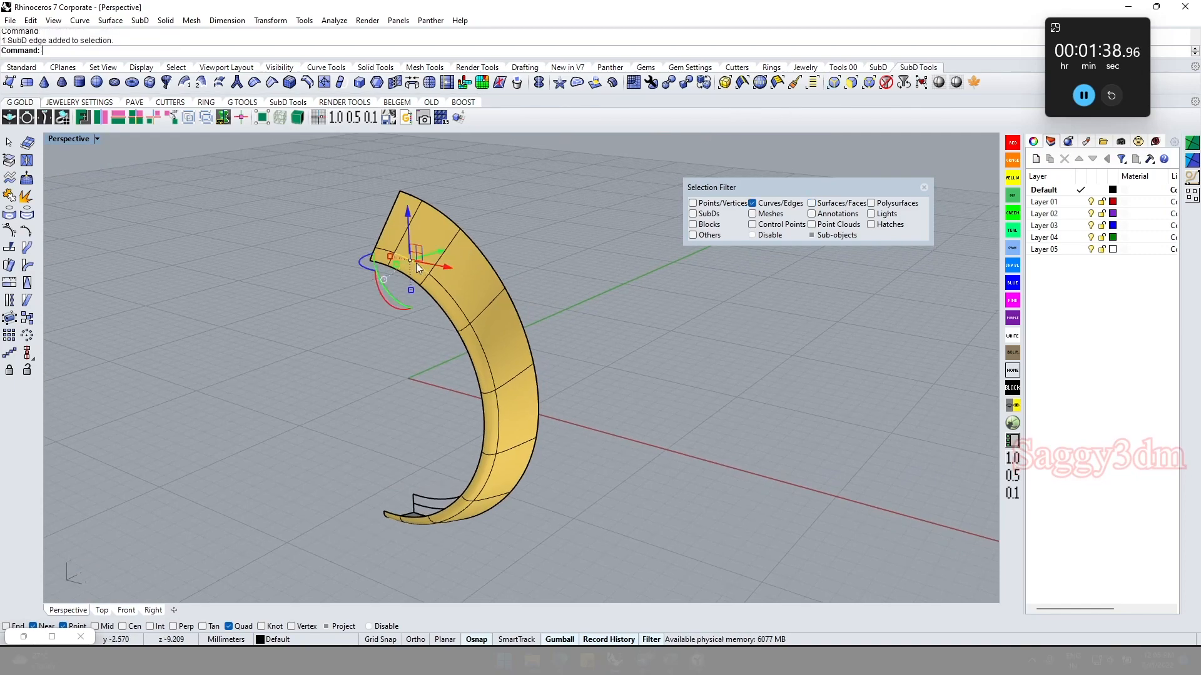
{"action": "type", "text": "F"}
{"action": "key", "text": "Return"}
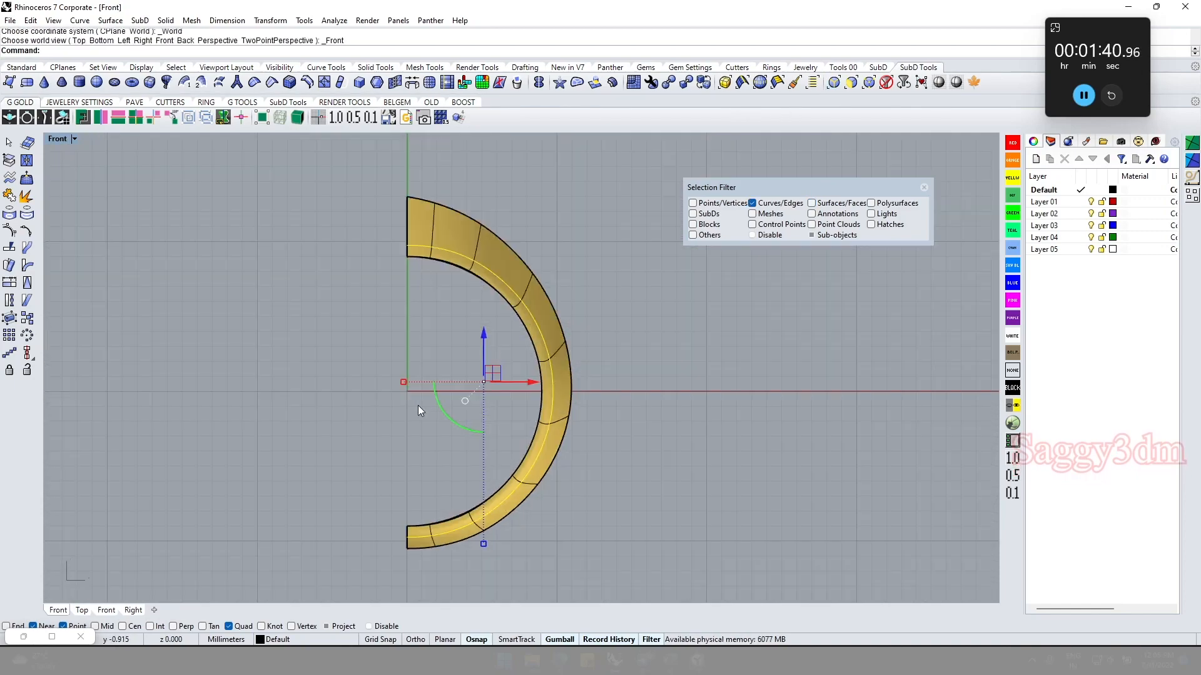
Try to enlarge the middle edge loop with Scale2D about the origin
{"action": "type", "text": "Scale2D"}
{"action": "key", "text": "Return"}
{"action": "type", "text": "0"}
{"action": "key", "text": "Return"}
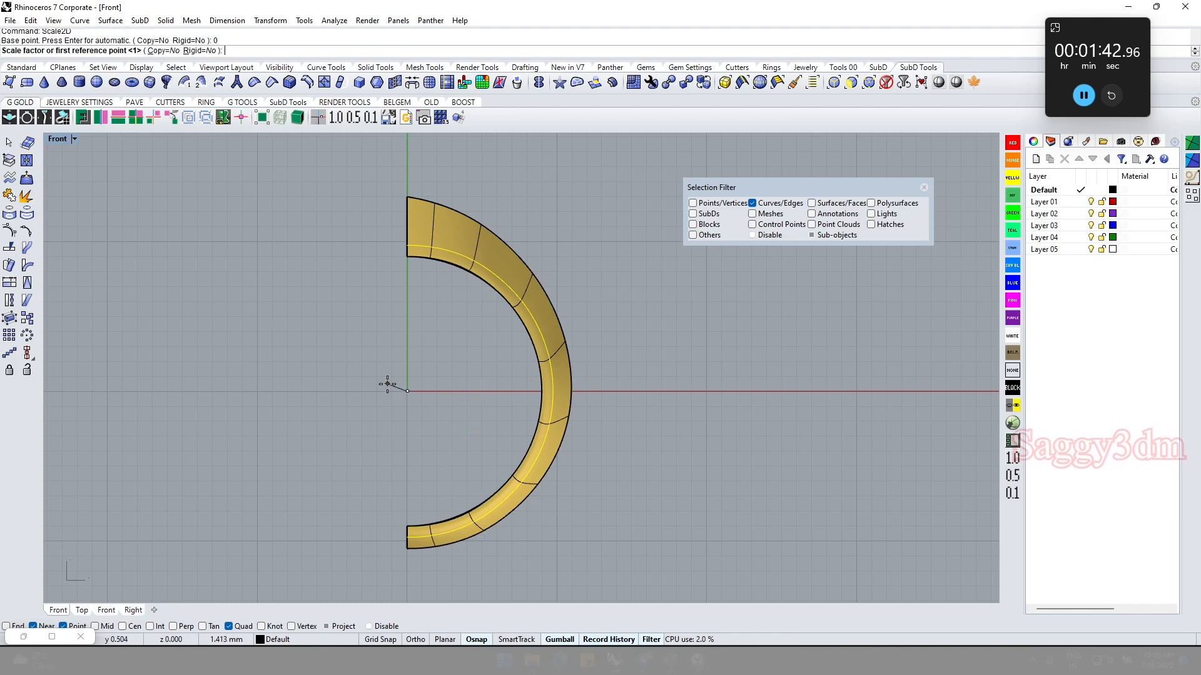
{"action": "left_click", "coordinate": [281, 366]}
{"action": "left_click", "coordinate": [261, 369]}
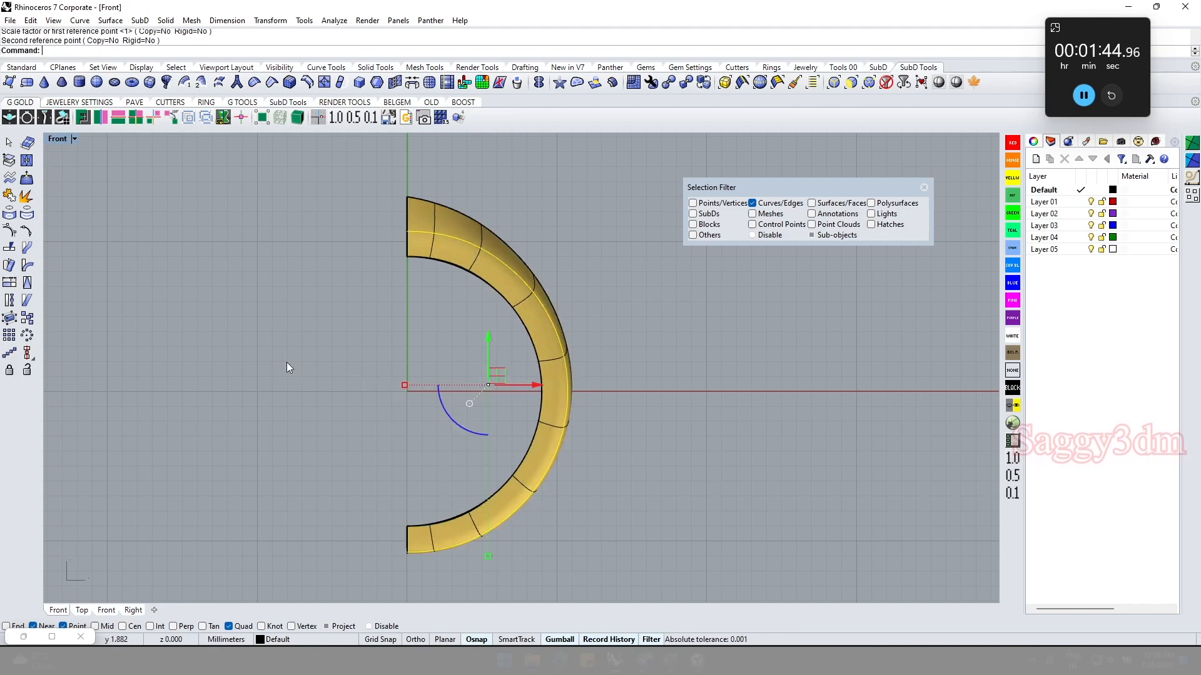
{"action": "key", "text": "ctrl+z"}
Reselect the middle edge loop and stretch it upward with Scale1D from its bottom end
{"action": "left_click", "coordinate": [423, 256]}
{"action": "double_click", "coordinate": [493, 273]}
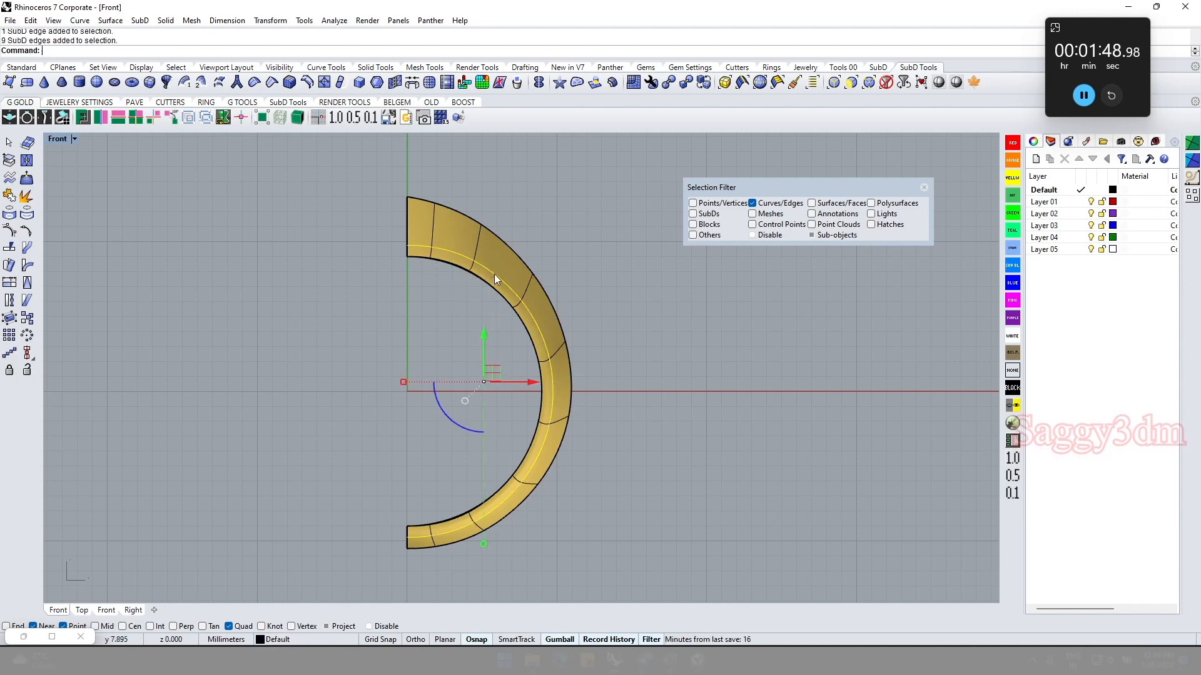
{"action": "type", "text": "cale1D"}
{"action": "key", "text": "Return"}
{"action": "left_click", "coordinate": [407, 538]}
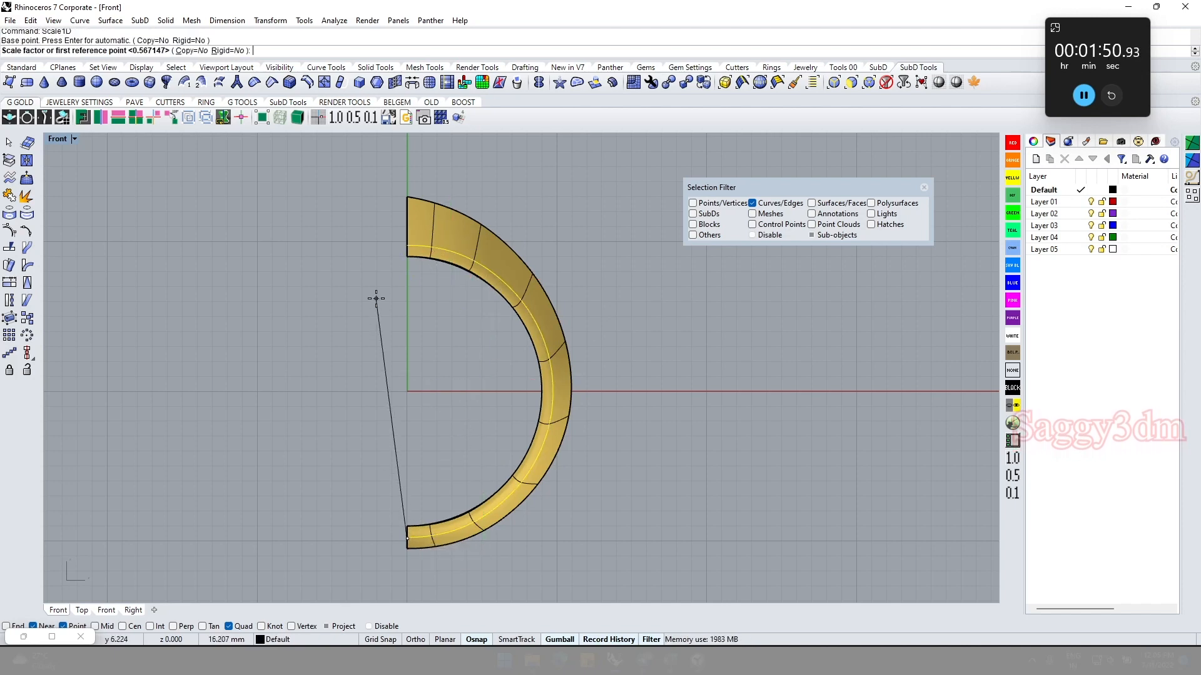
{"action": "left_click", "coordinate": [372, 253]}
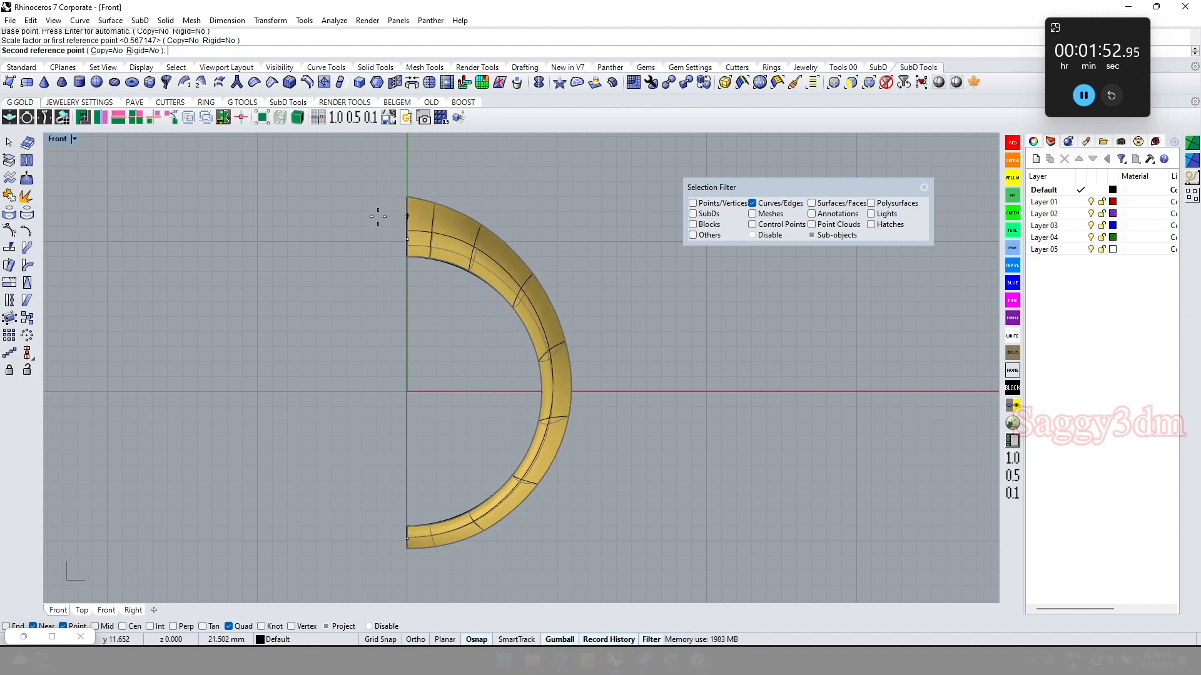
{"action": "left_click", "coordinate": [377, 217]}
Stretch the selected middle edge loop slightly outward along X with Scale1D, using the origin (0) as the base point
{"action": "type", "text": "S1"}
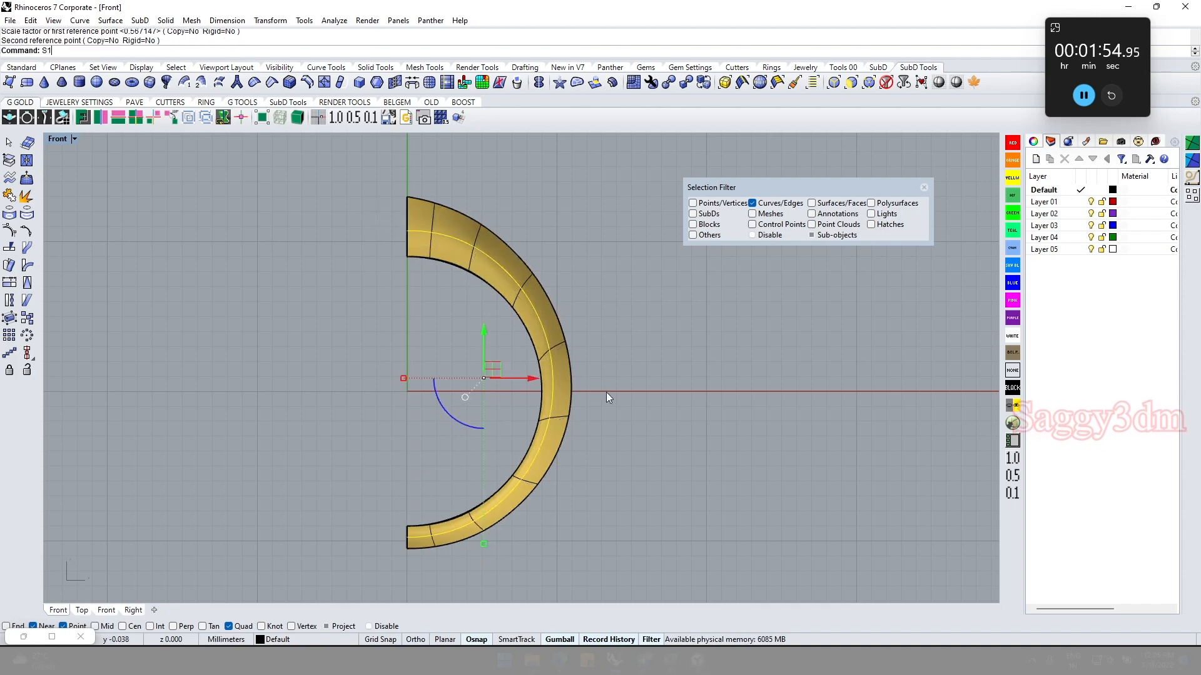
{"action": "key", "text": "Return"}
{"action": "type", "text": "0"}
{"action": "key", "text": "Return"}
{"action": "left_click", "coordinate": [668, 373]}
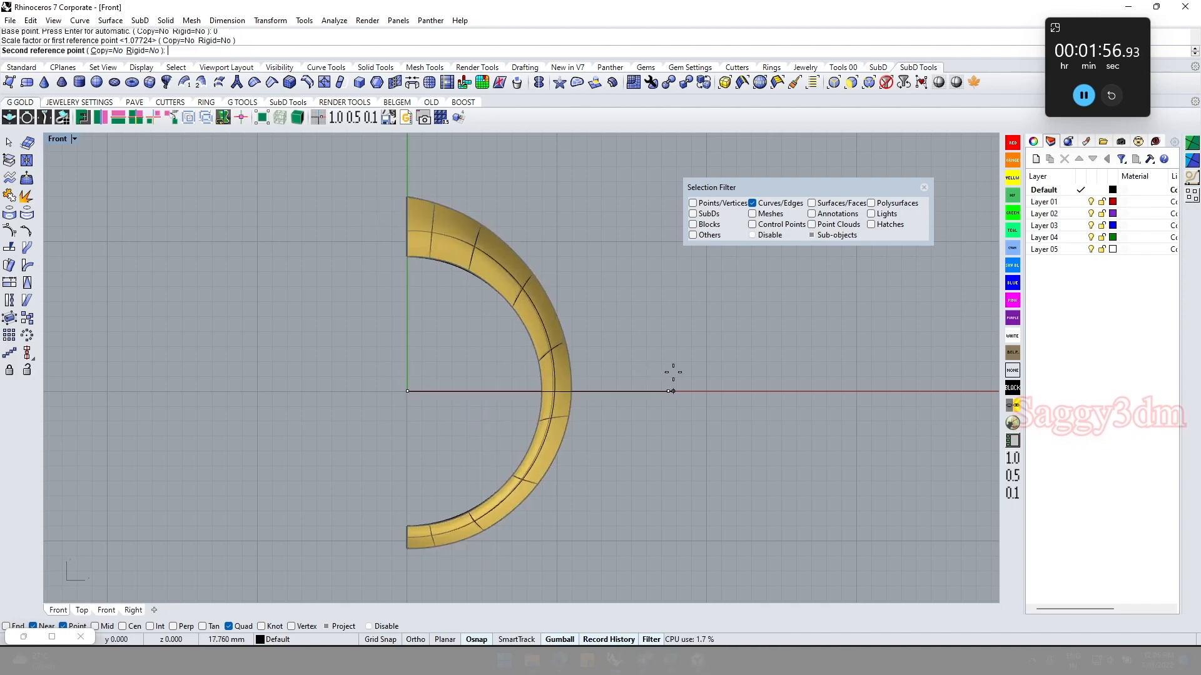
{"action": "left_click", "coordinate": [679, 377]}
Select the middle-loop edge at the top of the half ring and move it slightly upward
{"action": "scroll", "coordinate": [400, 231], "scroll_direction": "up", "scroll_amount": 2}
{"action": "left_click", "coordinate": [429, 240]}
{"action": "left_click_drag", "start_coordinate": [425, 193], "coordinate": [427, 177]}
{"action": "scroll", "coordinate": [462, 235], "scroll_direction": "up", "scroll_amount": 6}
{"action": "key", "text": "Escape"}
{"action": "scroll", "coordinate": [430, 291], "scroll_direction": "down", "scroll_amount": 8}
{"action": "mouse_move", "coordinate": [431, 295]}
{"action": "right_mouse_down", "text": "ctrl+shift"}
{"action": "mouse_move", "coordinate": [465, 307]}
{"action": "mouse_move", "coordinate": [345, 298]}
{"action": "mouse_move", "coordinate": [408, 293]}
{"action": "right_mouse_up", "text": "ctrl+shift"}
{"action": "scroll", "coordinate": [414, 294], "scroll_direction": "down", "scroll_amount": 6}
{"action": "right_click_drag", "start_coordinate": [418, 391], "coordinate": [507, 394], "text": "ctrl+shift"}
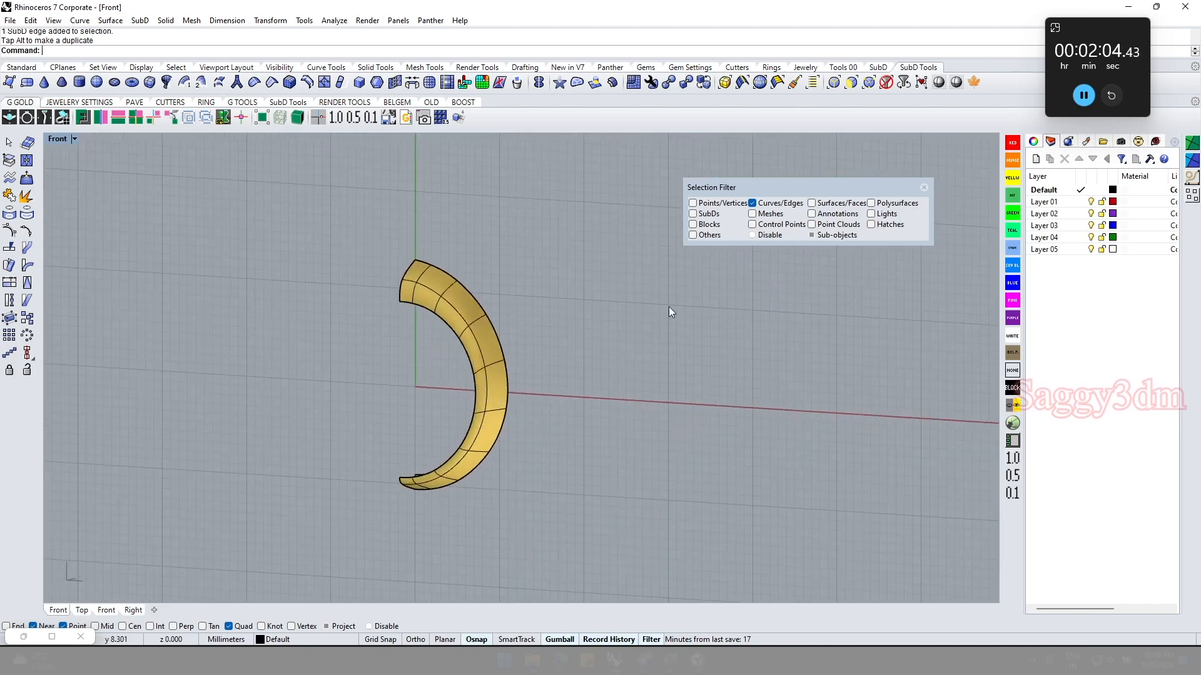
Limit selection to faces, select the half ring's side band of faces and switch to the Right view
{"action": "left_click", "coordinate": [850, 84]}
{"action": "left_click", "coordinate": [404, 289]}
{"action": "scroll", "coordinate": [430, 299], "scroll_direction": "up", "scroll_amount": 6}
{"action": "double_click", "coordinate": [429, 302], "text": "shift"}
{"action": "key", "text": "ctrl+F3"}
{"action": "scroll", "coordinate": [432, 308], "scroll_direction": "down", "scroll_amount": 4}
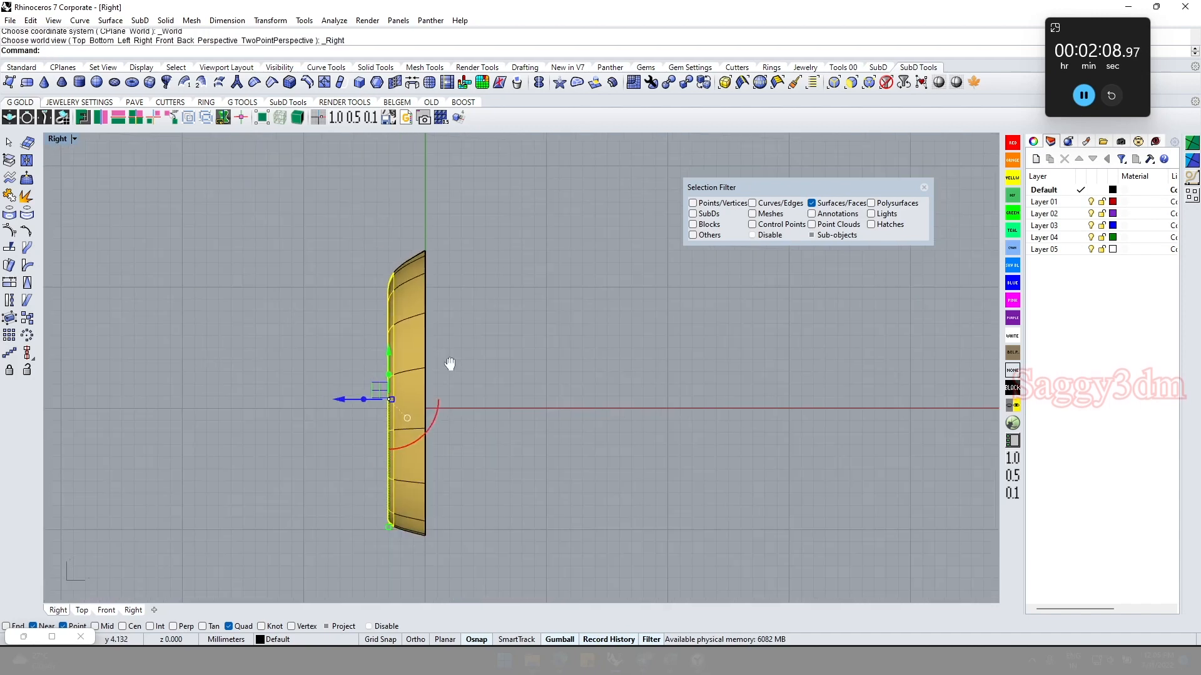
Shear the selected face band from its upper end so its lower end tapers toward the ring's centre plane
{"action": "right_click_drag", "start_coordinate": [438, 361], "coordinate": [496, 322]}
{"action": "type", "text": "Shear"}
{"action": "key", "text": "Return"}
{"action": "left_click", "coordinate": [448, 236]}
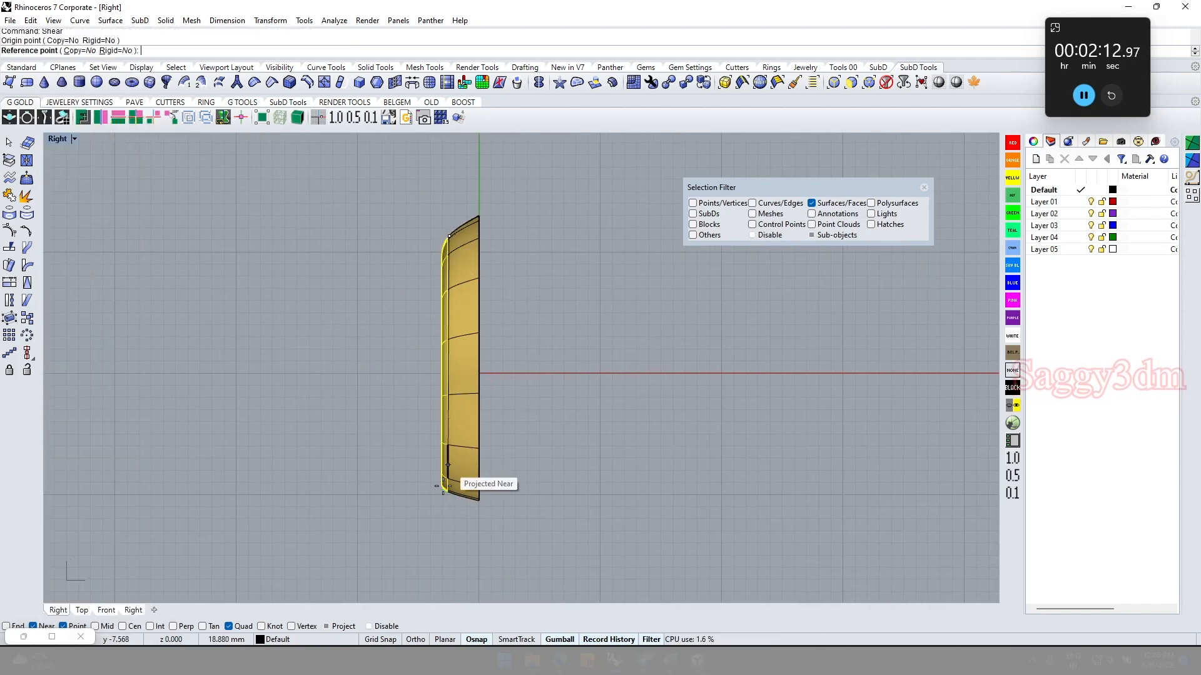
{"action": "left_click", "coordinate": [447, 512]}
{"action": "left_click", "coordinate": [470, 537]}
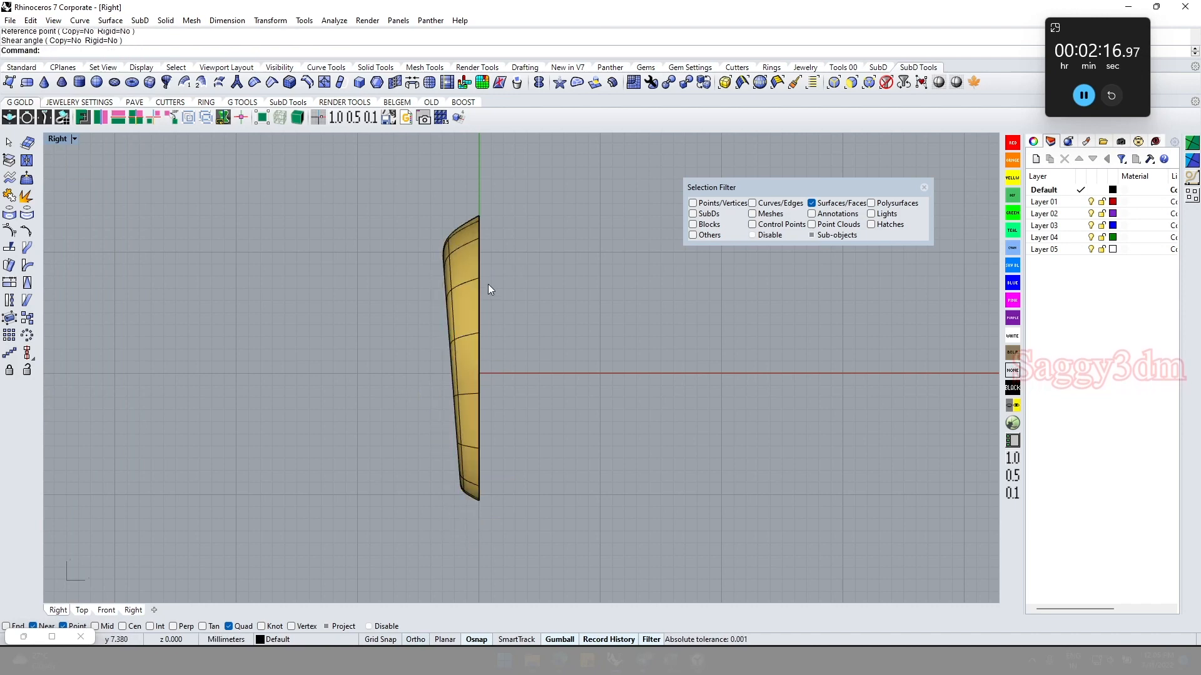
Turn off the selection filter and reflect the SubD across the X axis in the Top view
{"action": "key", "text": "ctrl+F1"}
{"action": "scroll", "coordinate": [556, 432], "scroll_direction": "up", "scroll_amount": 6}
{"action": "left_click", "coordinate": [556, 437]}
{"action": "key", "text": "Escape"}
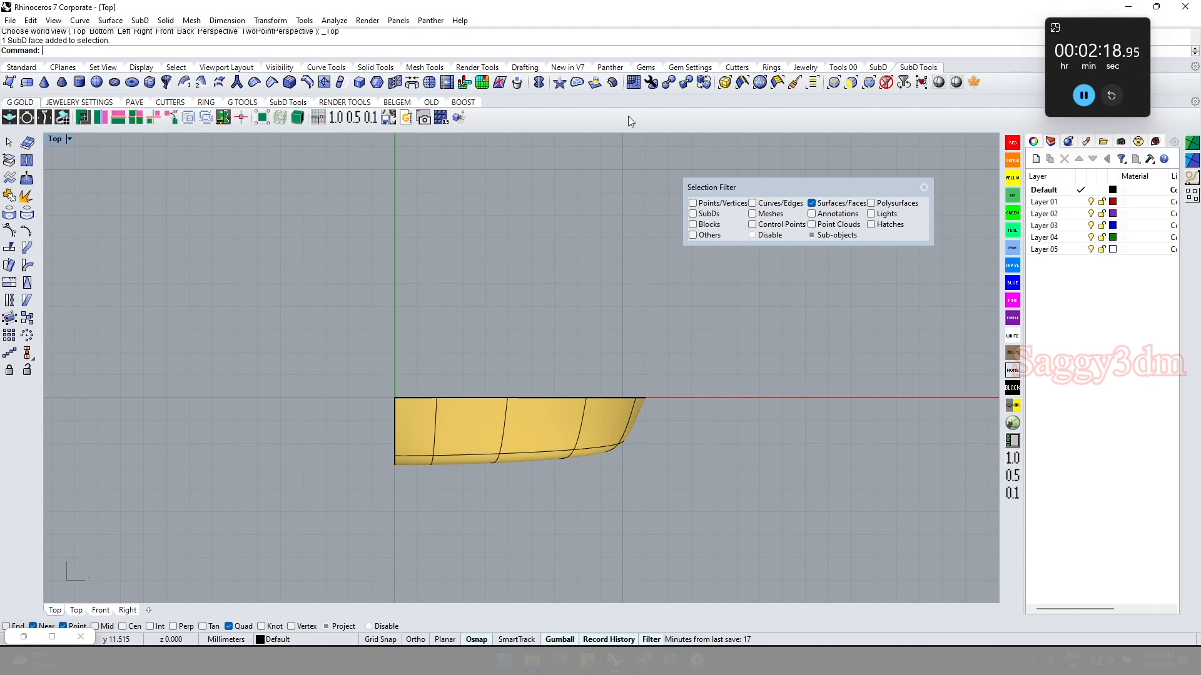
{"action": "left_click", "coordinate": [928, 188]}
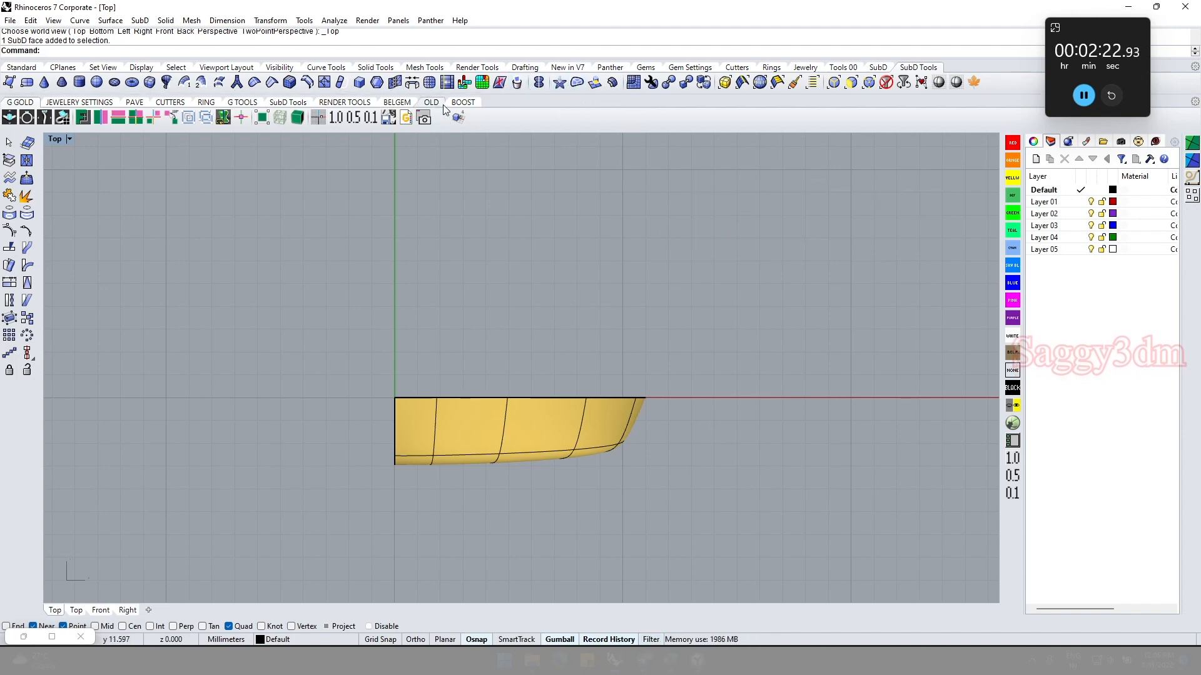
{"action": "left_click", "coordinate": [538, 84]}
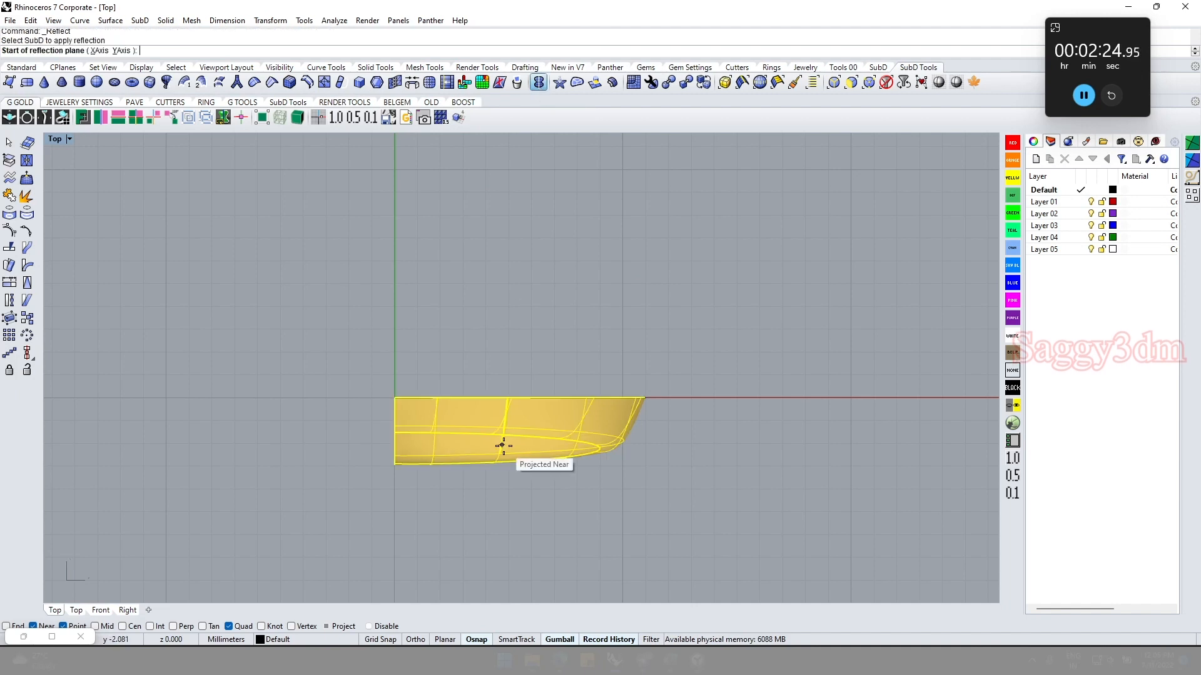
{"action": "left_click", "coordinate": [100, 50]}
{"action": "right_click", "coordinate": [445, 215]}
Add a second reflection to the SubD across the Y axis to complete the full ring
{"action": "right_click", "coordinate": [445, 235]}
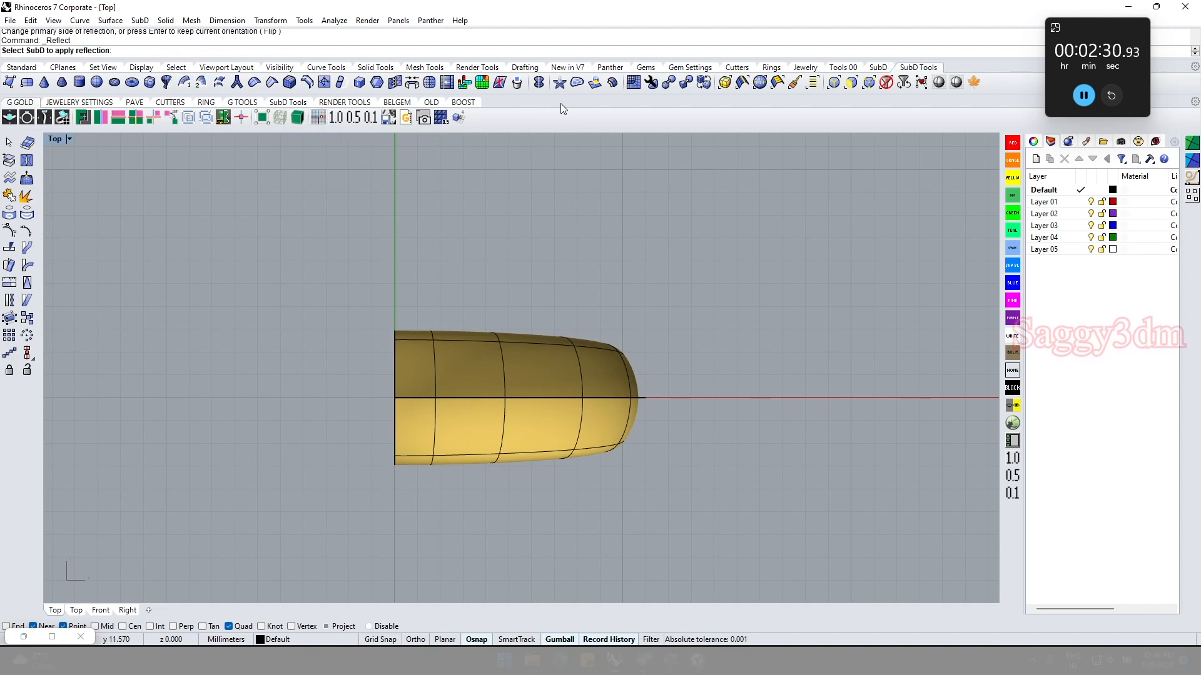
{"action": "left_click", "coordinate": [540, 86]}
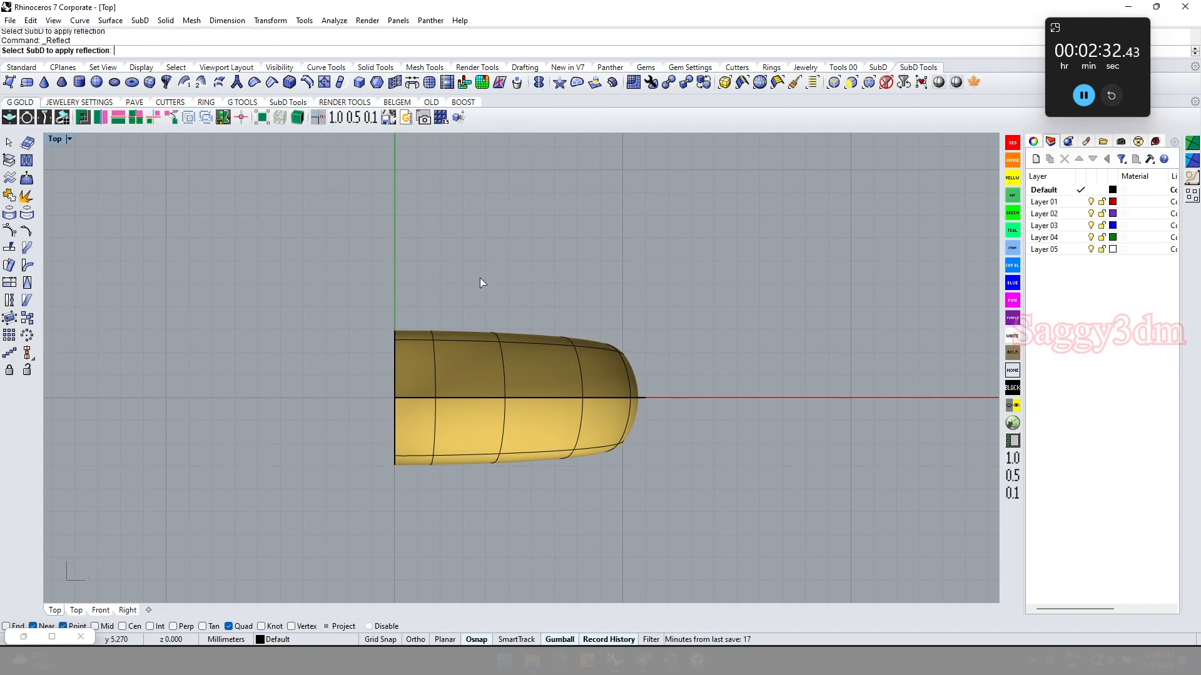
{"action": "left_click", "coordinate": [454, 374]}
{"action": "left_click", "coordinate": [253, 50]}
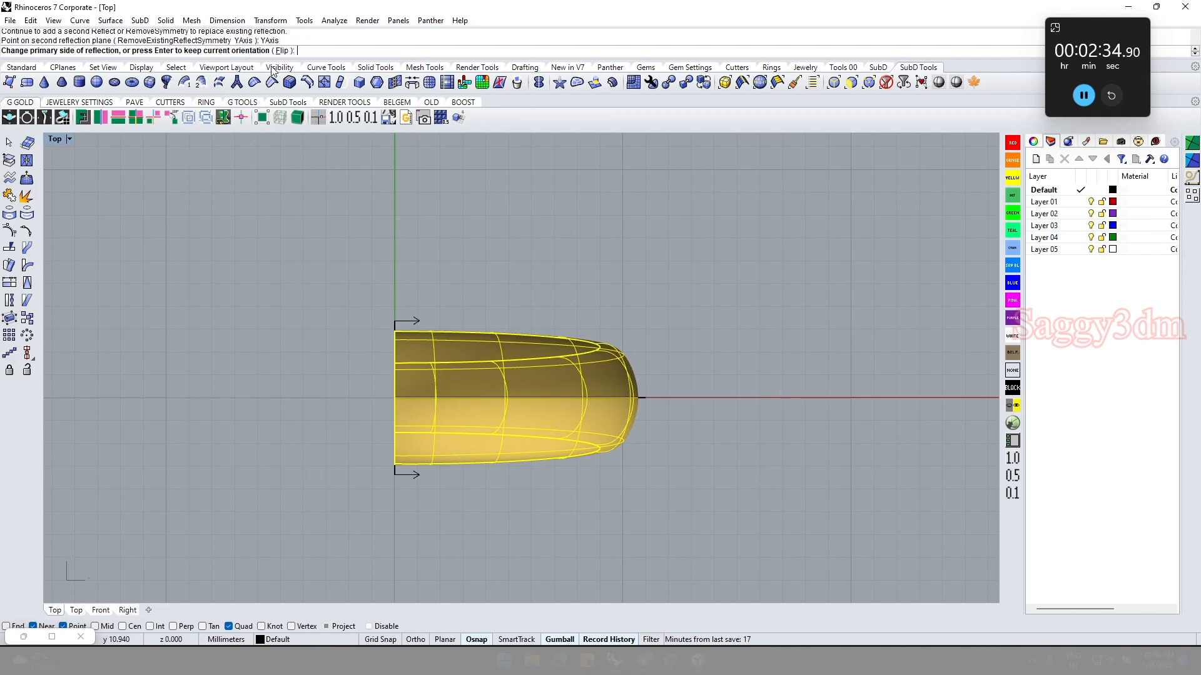
{"action": "right_click", "coordinate": [523, 277]}
Limit selection to vertices and move an outer vertex near the ring's top outward toward the guide curve
{"action": "mouse_move", "coordinate": [595, 262]}
{"action": "right_mouse_down"}
{"action": "mouse_move", "coordinate": [531, 284]}
{"action": "mouse_move", "coordinate": [512, 232]}
{"action": "mouse_move", "coordinate": [565, 214]}
{"action": "mouse_move", "coordinate": [606, 233]}
{"action": "mouse_move", "coordinate": [602, 276]}
{"action": "right_mouse_up"}
{"action": "scroll", "coordinate": [511, 218], "scroll_direction": "up", "scroll_amount": 3}
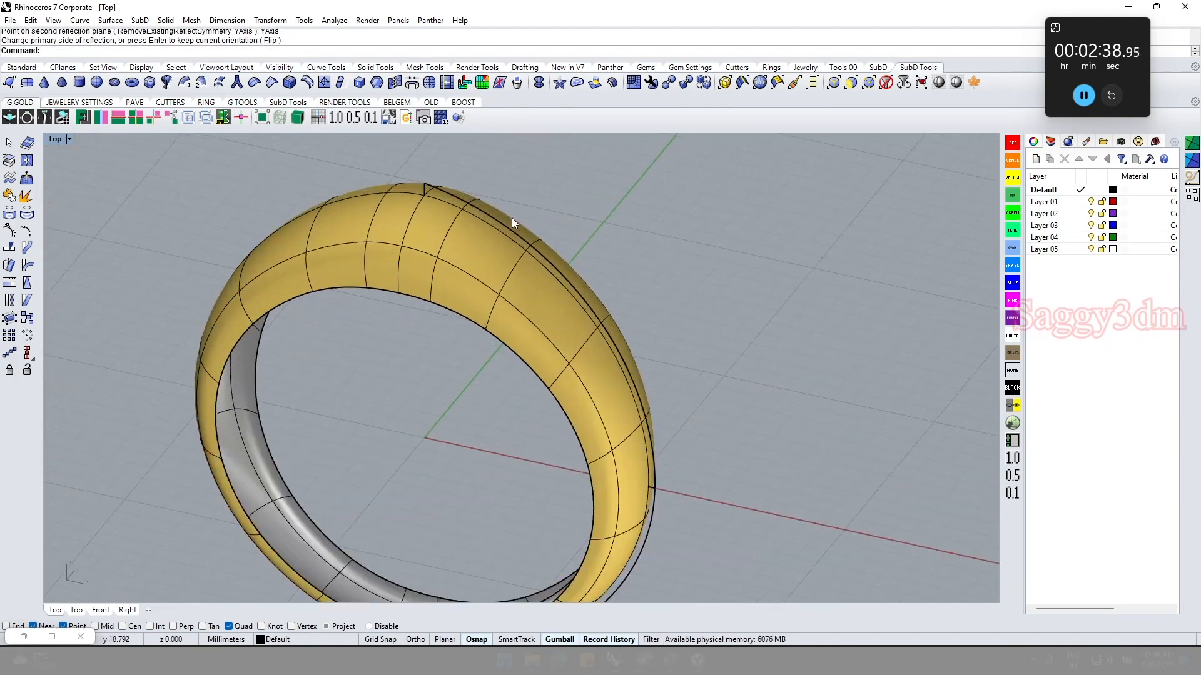
{"action": "left_click", "coordinate": [518, 233]}
{"action": "left_click", "coordinate": [615, 259]}
{"action": "left_click", "coordinate": [868, 82]}
{"action": "scroll", "coordinate": [516, 250], "scroll_direction": "up", "scroll_amount": 5}
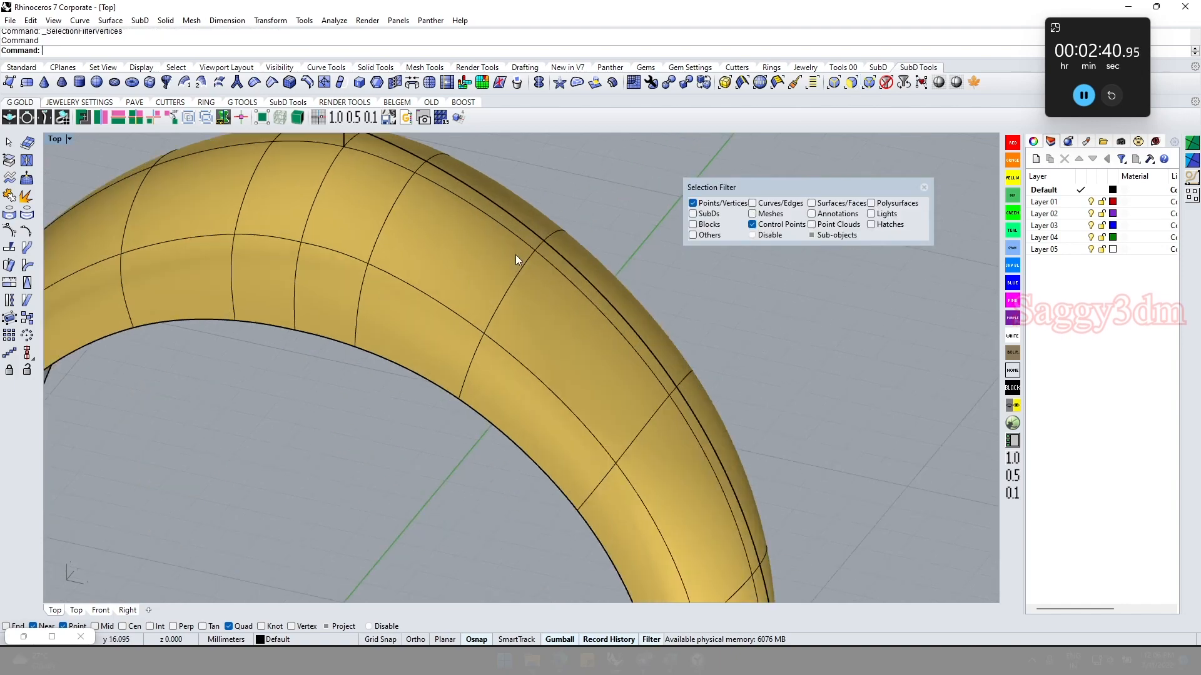
{"action": "left_click", "coordinate": [537, 253]}
{"action": "scroll", "coordinate": [537, 253], "scroll_direction": "down", "scroll_amount": 5}
{"action": "right_click_drag", "start_coordinate": [537, 253], "coordinate": [581, 210]}
{"action": "scroll", "coordinate": [581, 210], "scroll_direction": "up", "scroll_amount": 2}
{"action": "scroll", "coordinate": [581, 209], "scroll_direction": "up", "scroll_amount": 2}
{"action": "left_click_drag", "start_coordinate": [552, 229], "coordinate": [558, 219]}
Raise the ring's topmost outer vertex and its neighbouring vertex to the guide curve
{"action": "scroll", "coordinate": [403, 174], "scroll_direction": "up", "scroll_amount": 2}
{"action": "left_click_drag", "start_coordinate": [348, 162], "coordinate": [384, 199]}
{"action": "right_click_drag", "start_coordinate": [393, 213], "coordinate": [421, 290], "text": "shift"}
{"action": "left_click_drag", "start_coordinate": [399, 211], "coordinate": [401, 185]}
{"action": "left_click", "coordinate": [476, 264]}
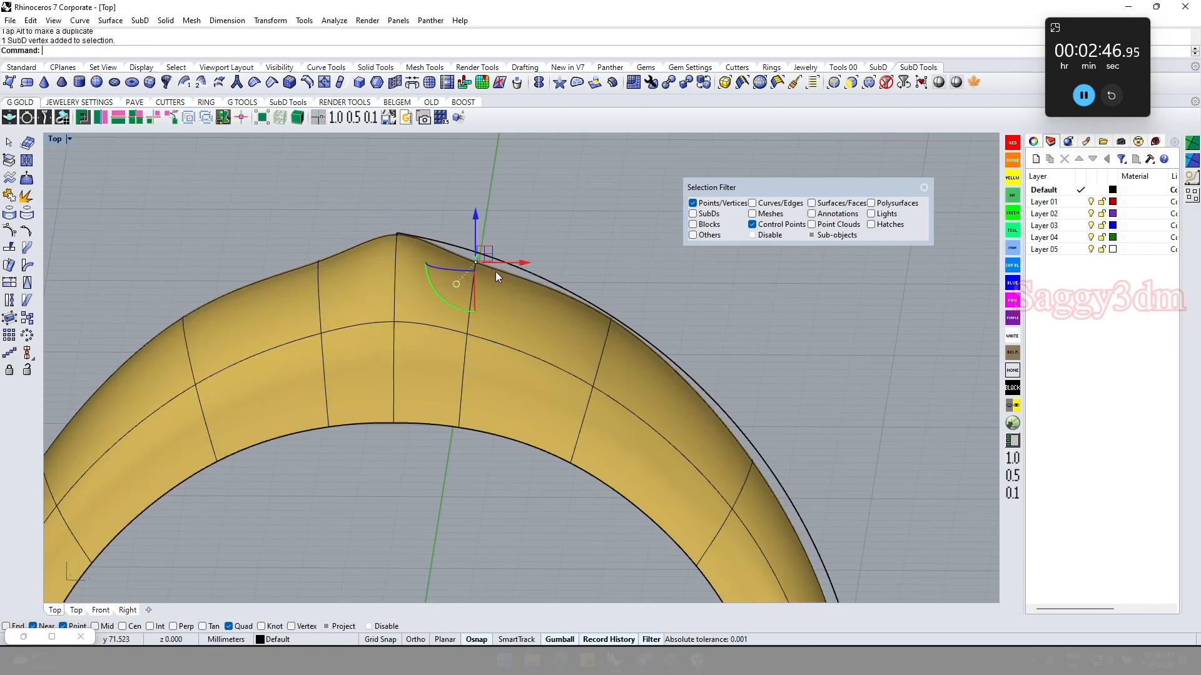
{"action": "left_click_drag", "start_coordinate": [484, 254], "coordinate": [492, 244]}
{"action": "left_click_drag", "start_coordinate": [369, 200], "coordinate": [399, 198]}
Move the outer vertices on the ring's upper right outward toward the guide curve
{"action": "scroll", "coordinate": [498, 231], "scroll_direction": "down", "scroll_amount": 4}
{"action": "right_click_drag", "start_coordinate": [545, 345], "coordinate": [607, 355]}
{"action": "left_click_drag", "start_coordinate": [652, 306], "coordinate": [677, 369]}
{"action": "scroll", "coordinate": [689, 370], "scroll_direction": "up", "scroll_amount": 2}
{"action": "right_click_drag", "start_coordinate": [758, 484], "coordinate": [719, 375], "text": "shift"}
{"action": "left_click_drag", "start_coordinate": [691, 325], "coordinate": [720, 406]}
Select the outer vertex at the ring's right side and move it outward to the guide curve
{"action": "right_click_drag", "start_coordinate": [741, 531], "coordinate": [616, 432], "text": "shift"}
{"action": "scroll", "coordinate": [601, 385], "scroll_direction": "up", "scroll_amount": 3}
{"action": "left_click_drag", "start_coordinate": [600, 385], "coordinate": [663, 421]}
{"action": "right_click_drag", "start_coordinate": [665, 422], "coordinate": [725, 445]}
{"action": "left_click_drag", "start_coordinate": [669, 419], "coordinate": [682, 421]}
{"action": "right_click_drag", "start_coordinate": [671, 524], "coordinate": [669, 307], "text": "shift"}
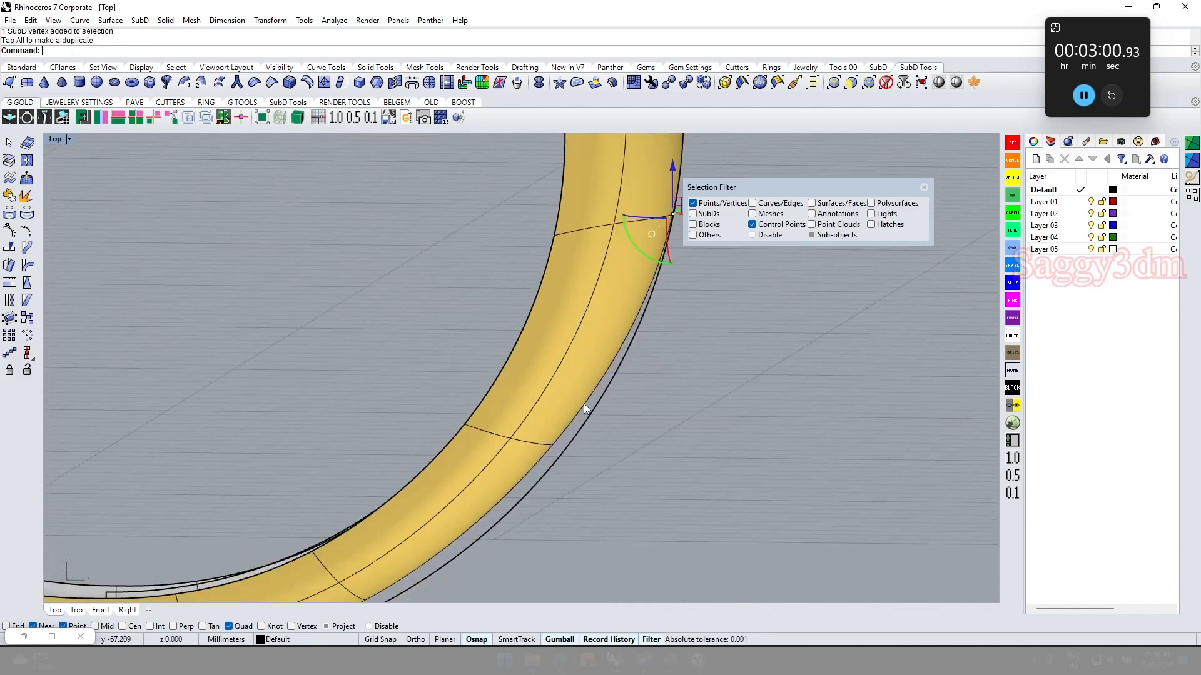
Move the two outer vertices on the ring's lower right outward onto the guide curve
{"action": "left_click", "coordinate": [552, 447]}
{"action": "right_click_drag", "start_coordinate": [556, 453], "coordinate": [623, 494]}
{"action": "left_click_drag", "start_coordinate": [579, 434], "coordinate": [587, 444]}
{"action": "right_click_drag", "start_coordinate": [485, 585], "coordinate": [460, 447], "text": "shift"}
{"action": "scroll", "coordinate": [422, 423], "scroll_direction": "up", "scroll_amount": 4}
{"action": "left_click", "coordinate": [421, 418]}
{"action": "left_click_drag", "start_coordinate": [442, 411], "coordinate": [445, 420]}
Lower the ring's bottommost outer vertex and its neighbouring vertex to the guide curve
{"action": "scroll", "coordinate": [419, 440], "scroll_direction": "down", "scroll_amount": 4}
{"action": "right_click_drag", "start_coordinate": [190, 491], "coordinate": [380, 454]}
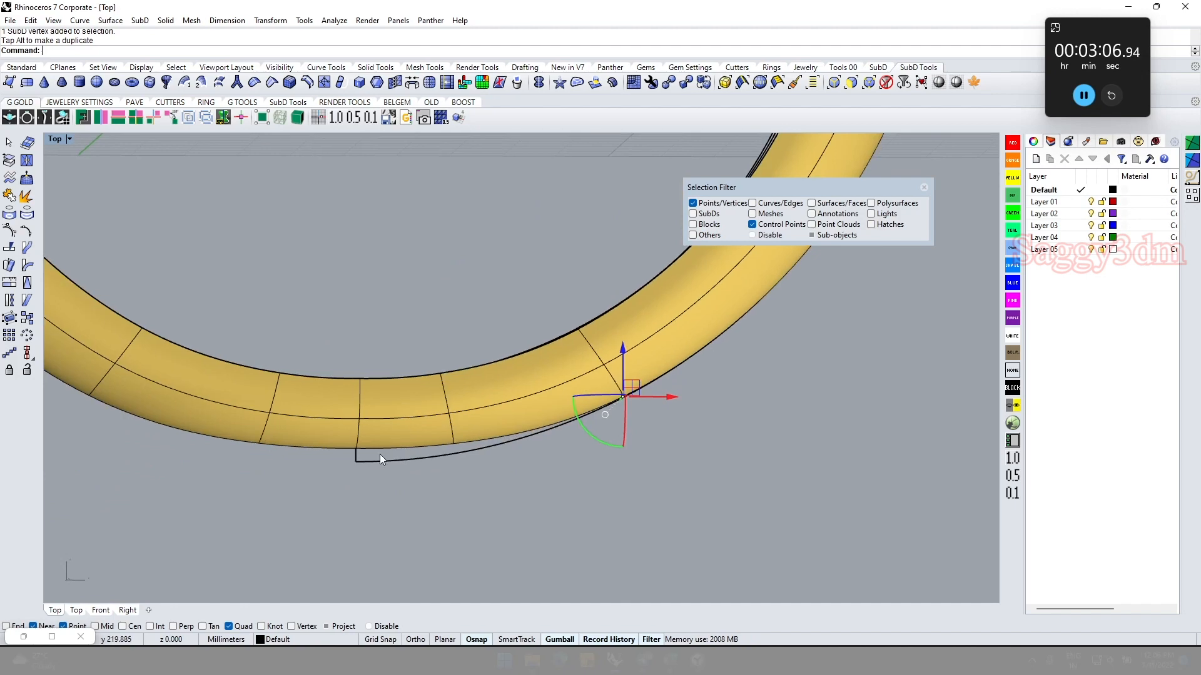
{"action": "scroll", "coordinate": [368, 445], "scroll_direction": "up", "scroll_amount": 4}
{"action": "left_click", "coordinate": [344, 442]}
{"action": "left_click_drag", "start_coordinate": [344, 441], "coordinate": [367, 461]}
{"action": "left_click_drag", "start_coordinate": [356, 412], "coordinate": [357, 431]}
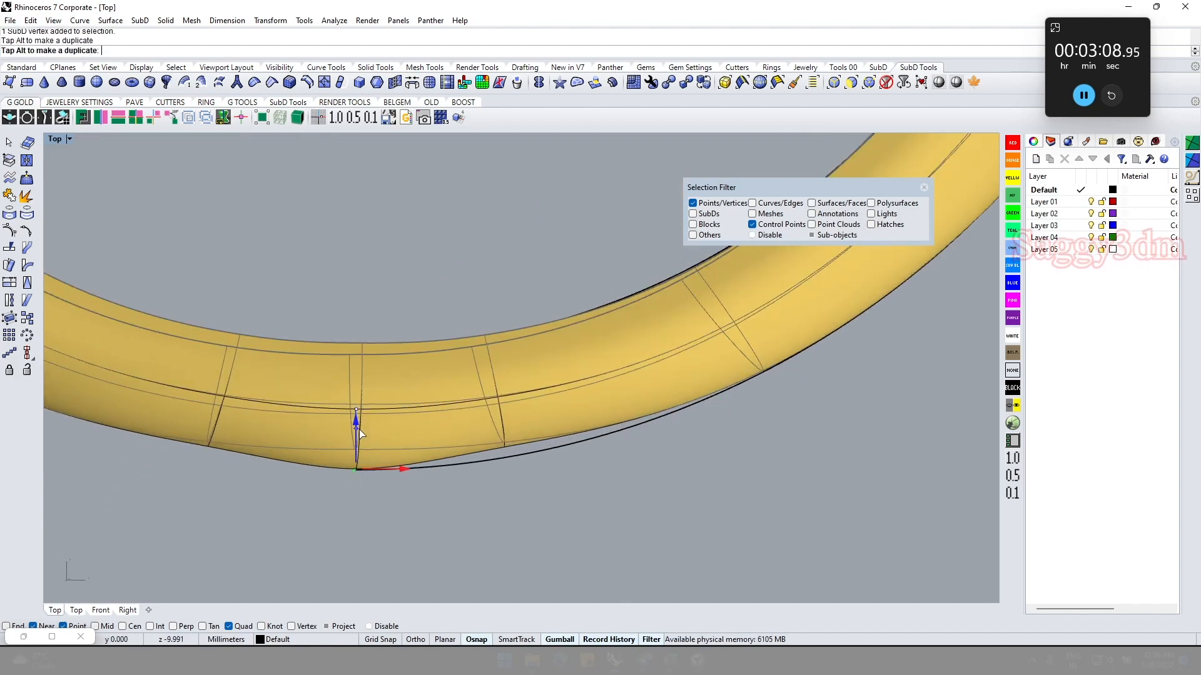
{"action": "left_click", "coordinate": [505, 444]}
{"action": "left_click_drag", "start_coordinate": [517, 434], "coordinate": [519, 444]}
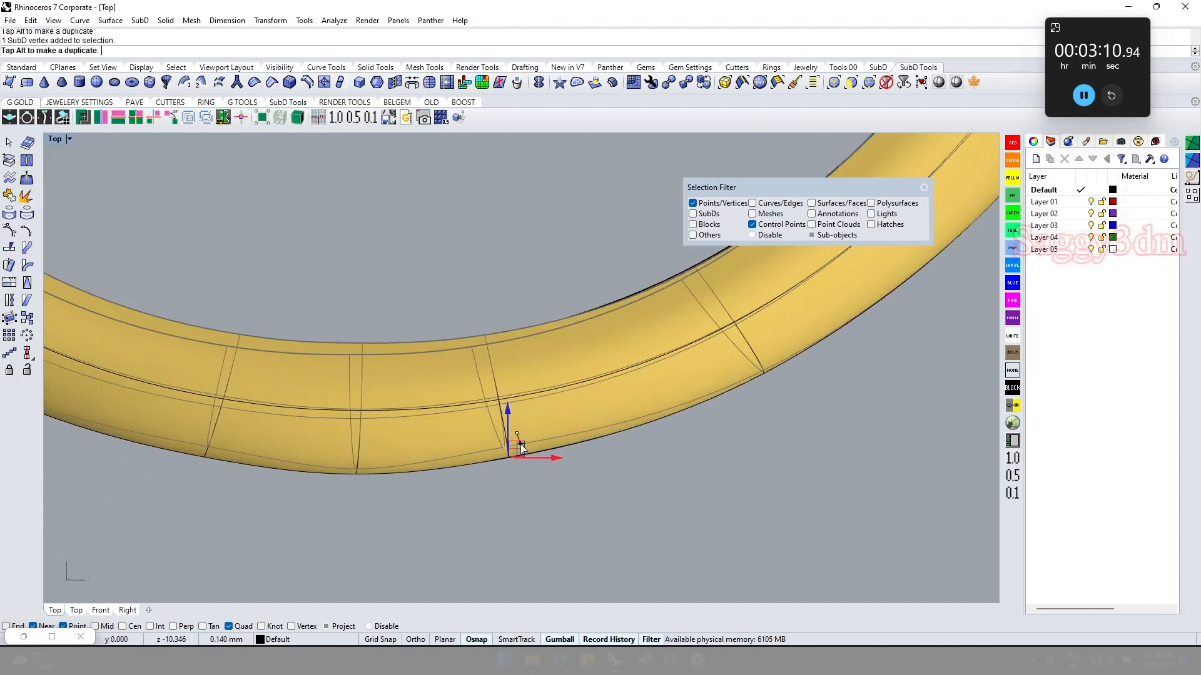
Fine-tune the outer vertices at the ring's bottom in the Front view and clear the selection
{"action": "scroll", "coordinate": [558, 435], "scroll_direction": "down", "scroll_amount": 4}
{"action": "right_click_drag", "start_coordinate": [565, 440], "coordinate": [528, 470]}
{"action": "right_click_drag", "start_coordinate": [550, 461], "coordinate": [553, 463]}
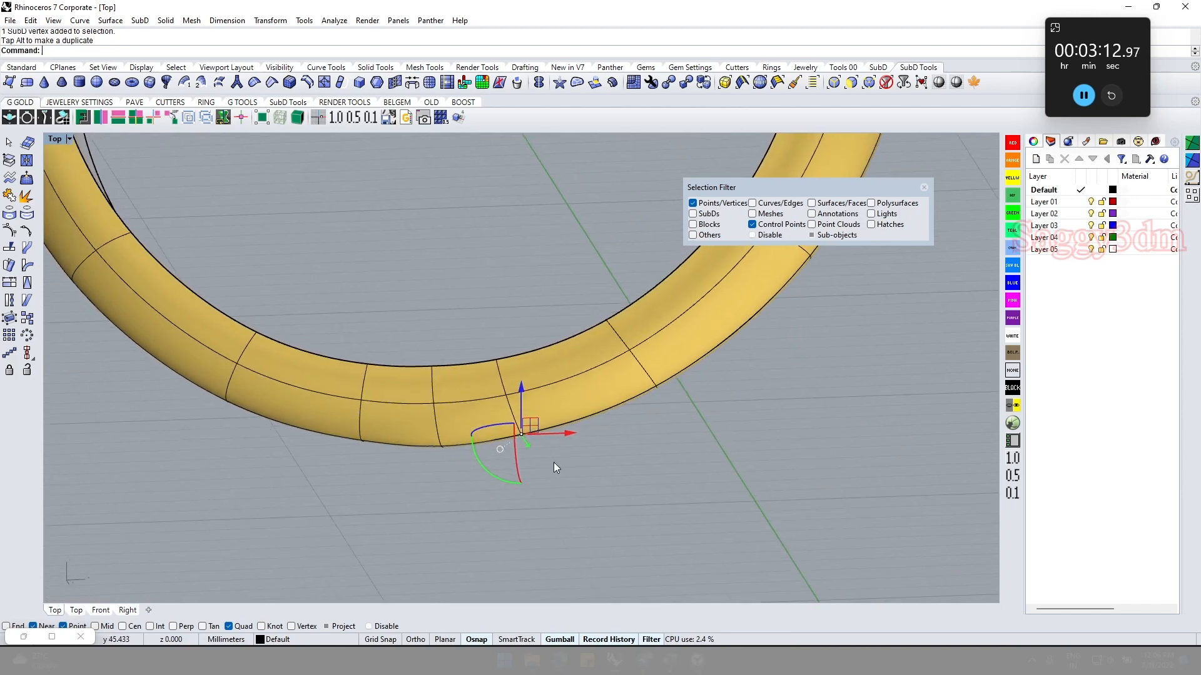
{"action": "key", "text": "ctrl+F2"}
{"action": "scroll", "coordinate": [522, 509], "scroll_direction": "up", "scroll_amount": 4}
{"action": "left_click_drag", "start_coordinate": [574, 420], "coordinate": [588, 420]}
{"action": "left_click_drag", "start_coordinate": [430, 464], "coordinate": [431, 465]}
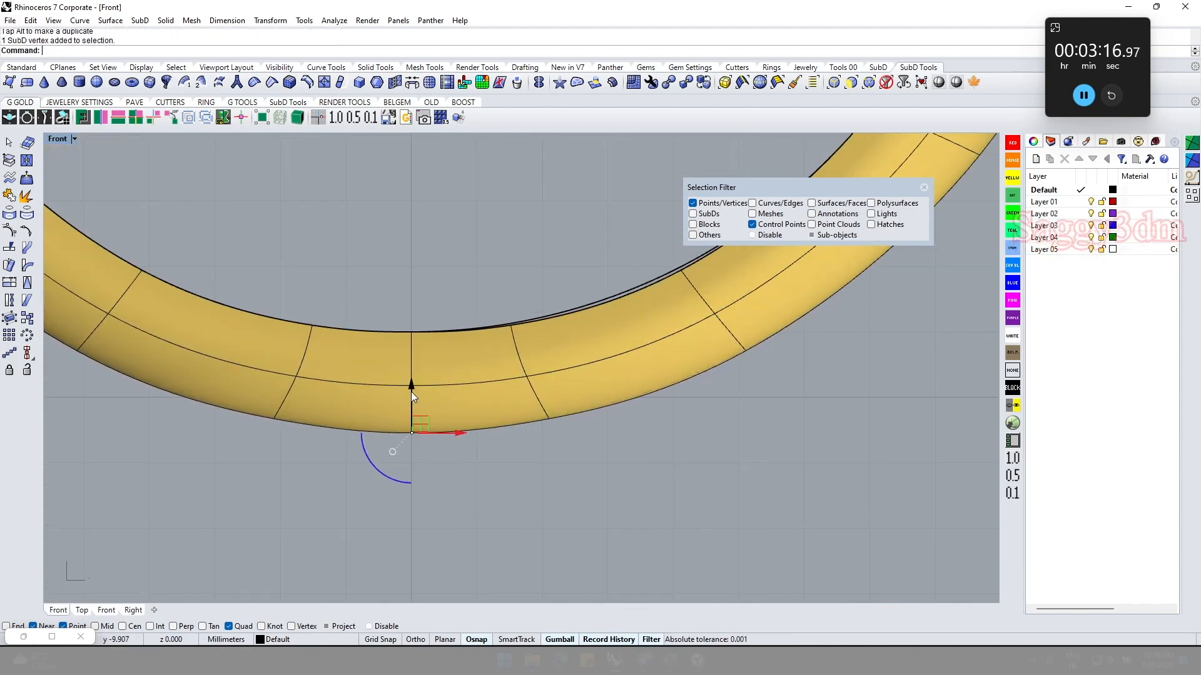
{"action": "scroll", "coordinate": [437, 394], "scroll_direction": "down", "scroll_amount": 2}
{"action": "scroll", "coordinate": [513, 407], "scroll_direction": "down", "scroll_amount": 4}
{"action": "key", "text": "Escape"}
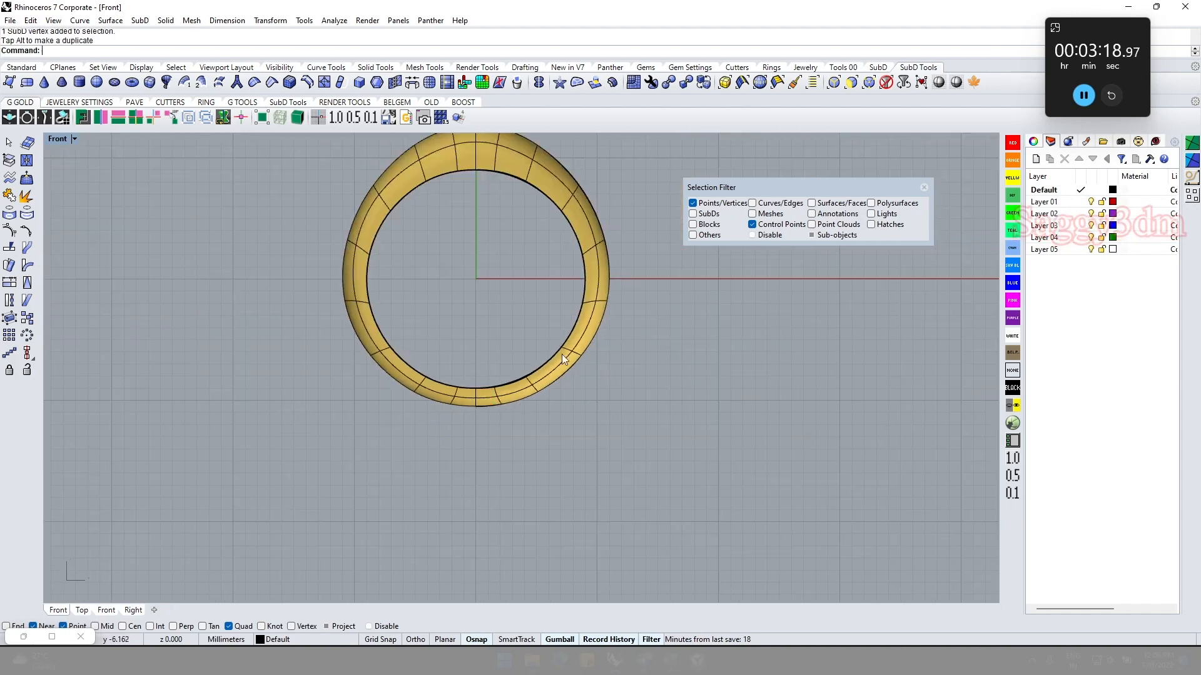
Offset the ring SubD inward by 0.8 with OffsetSubD, using the Solid=Yes option
{"action": "mouse_move", "coordinate": [535, 216]}
{"action": "right_mouse_down", "text": "ctrl+shift"}
{"action": "mouse_move", "coordinate": [564, 172]}
{"action": "mouse_move", "coordinate": [533, 242]}
{"action": "mouse_move", "coordinate": [539, 230]}
{"action": "right_mouse_up", "text": "ctrl+shift"}
{"action": "scroll", "coordinate": [539, 230], "scroll_direction": "up", "scroll_amount": 4}
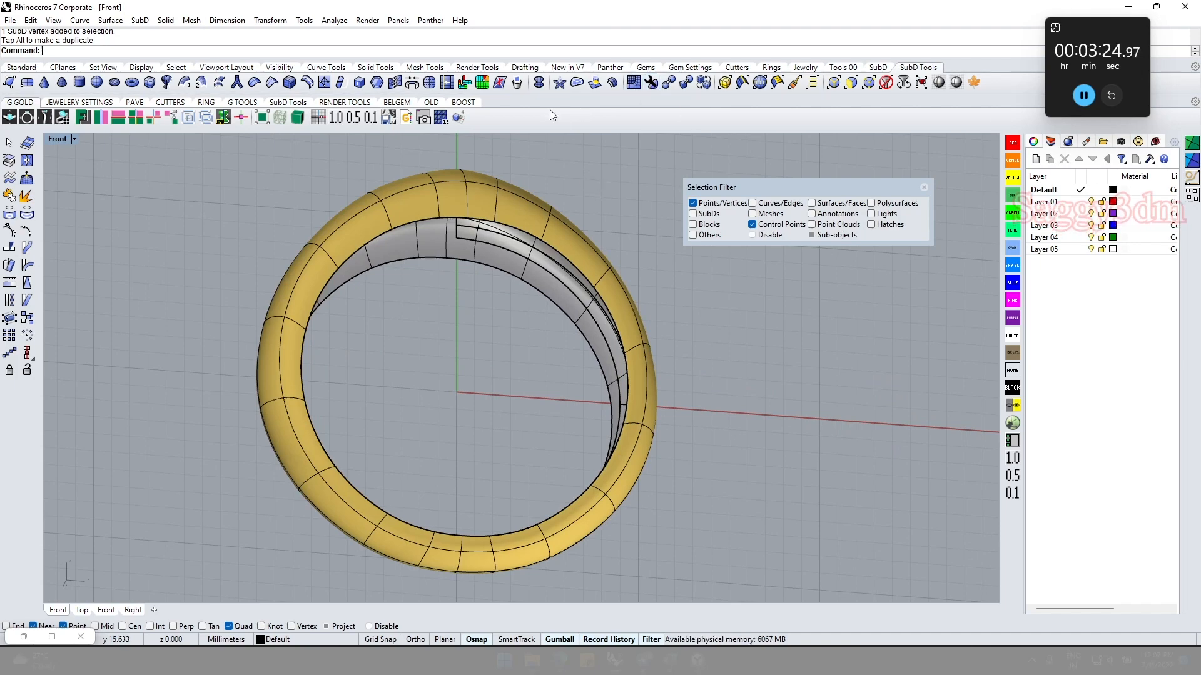
{"action": "left_click", "coordinate": [612, 82]}
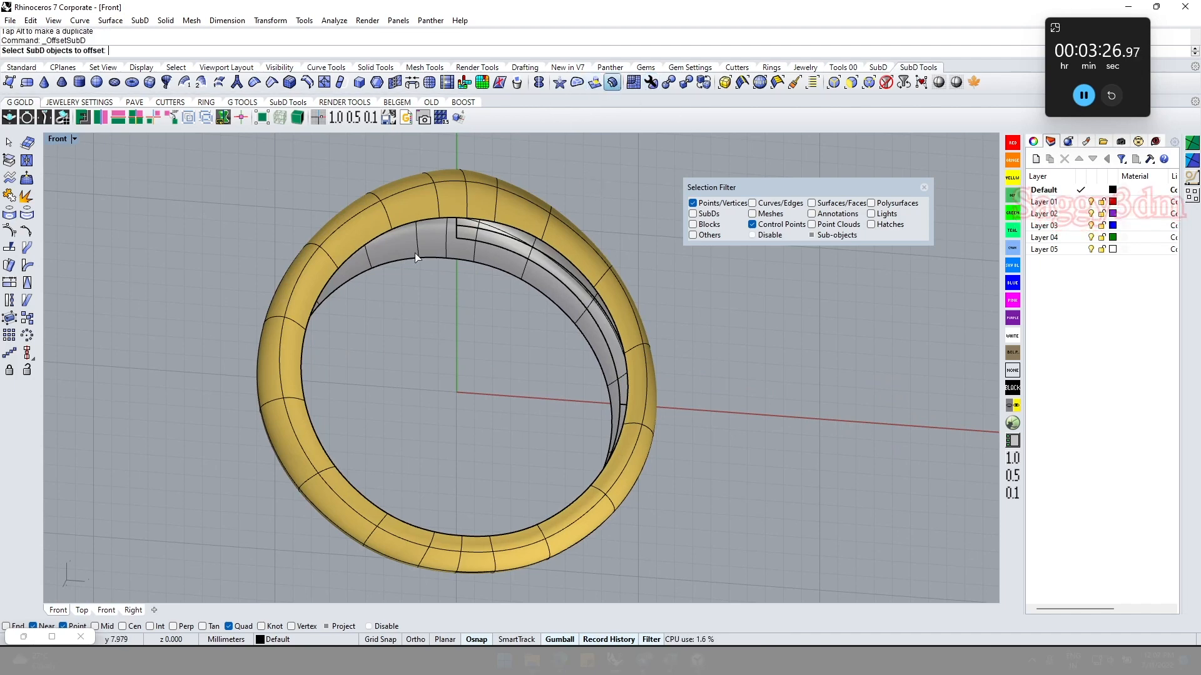
{"action": "left_click", "coordinate": [642, 348]}
{"action": "right_click", "coordinate": [691, 351]}
{"action": "right_click_drag", "start_coordinate": [694, 351], "coordinate": [649, 371], "text": "ctrl+shift"}
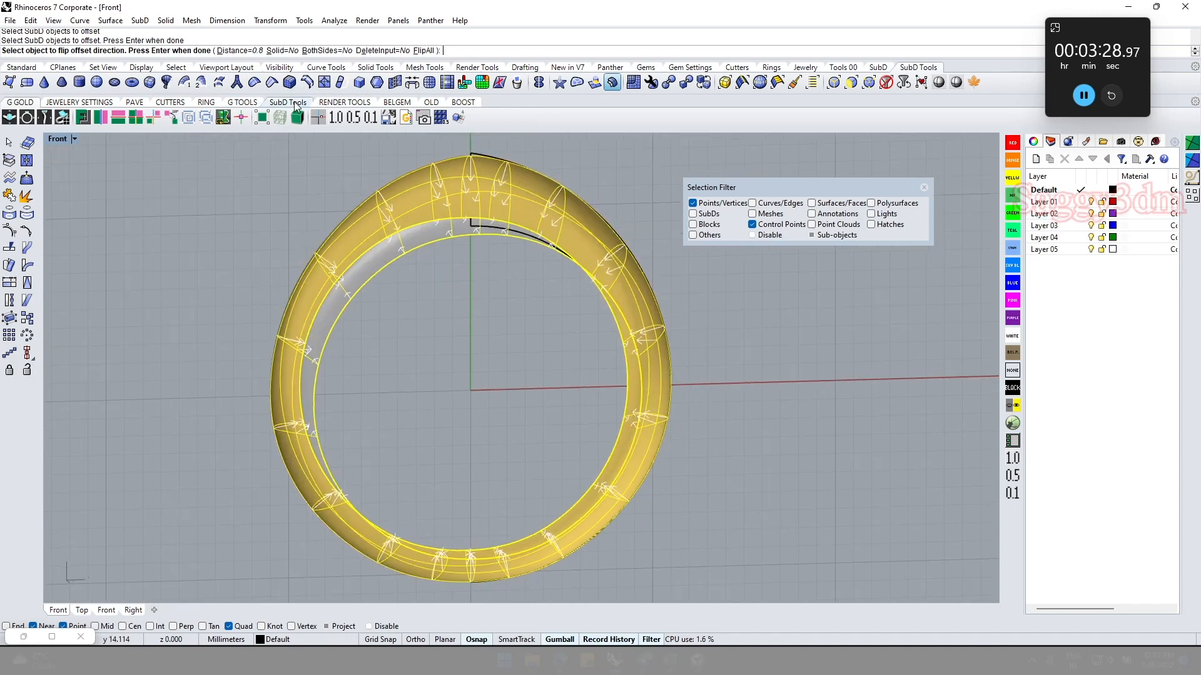
{"action": "left_click", "coordinate": [287, 51]}
{"action": "right_click", "coordinate": [516, 369]}
Limit selection to faces, select the hollow inner faces along the lower part of the ring and delete them
{"action": "right_click_drag", "start_coordinate": [516, 369], "coordinate": [467, 415], "text": "ctrl+shift"}
{"action": "scroll", "coordinate": [571, 383], "scroll_direction": "up", "scroll_amount": 5}
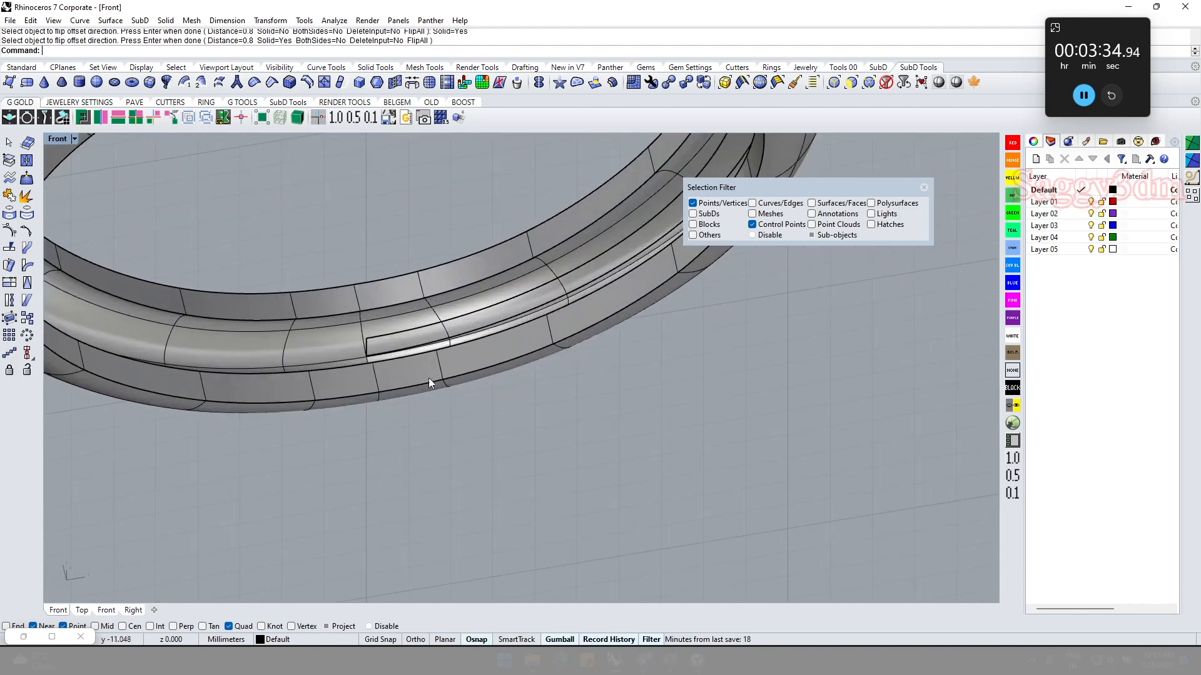
{"action": "right_click_drag", "start_coordinate": [429, 377], "coordinate": [675, 452], "text": "ctrl+shift"}
{"action": "left_click", "coordinate": [850, 87]}
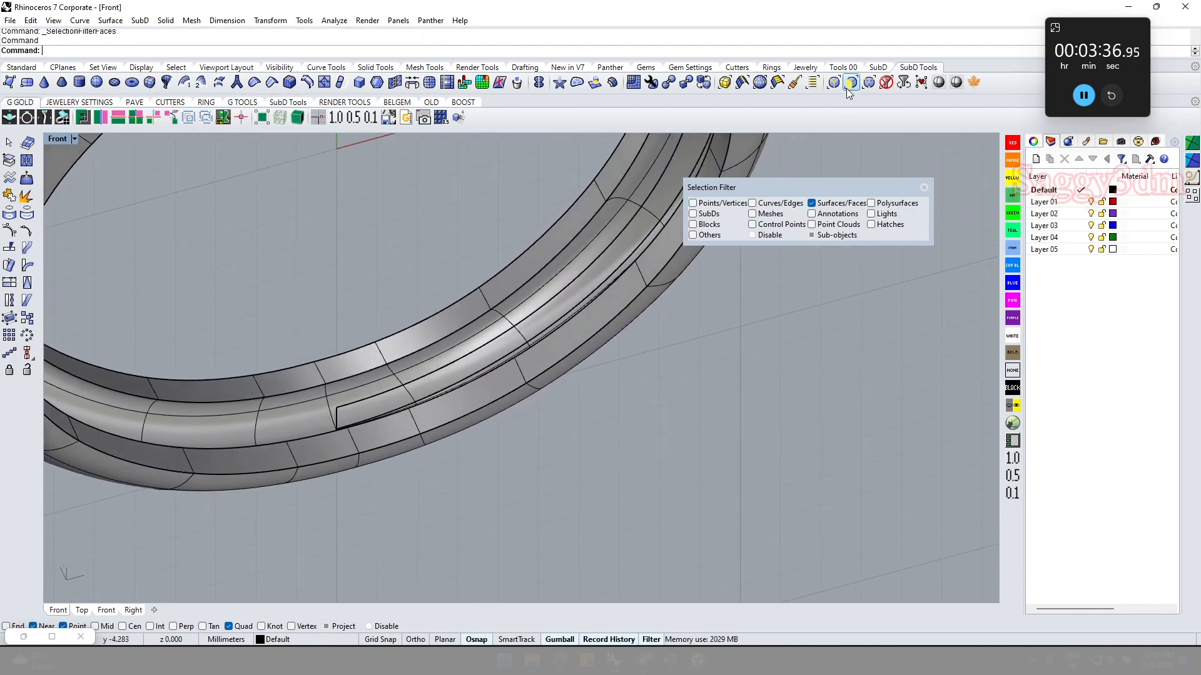
{"action": "scroll", "coordinate": [418, 373], "scroll_direction": "up", "scroll_amount": 4}
{"action": "left_click", "coordinate": [344, 387]}
{"action": "left_click", "coordinate": [350, 371], "text": "shift"}
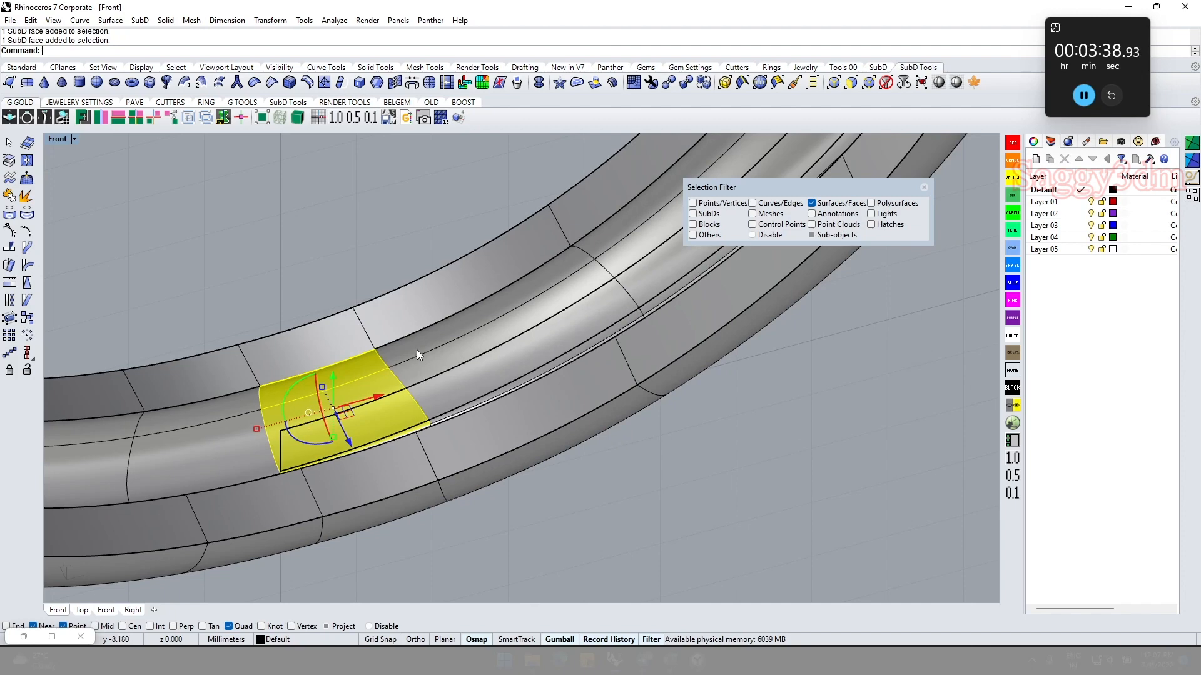
{"action": "left_click", "coordinate": [418, 350], "text": "shift"}
{"action": "right_click_drag", "start_coordinate": [455, 362], "coordinate": [501, 391], "text": "ctrl+shift"}
{"action": "scroll", "coordinate": [501, 391], "scroll_direction": "down", "scroll_amount": 4}
{"action": "scroll", "coordinate": [393, 460], "scroll_direction": "down", "scroll_amount": 4}
{"action": "key", "text": "Delete"}
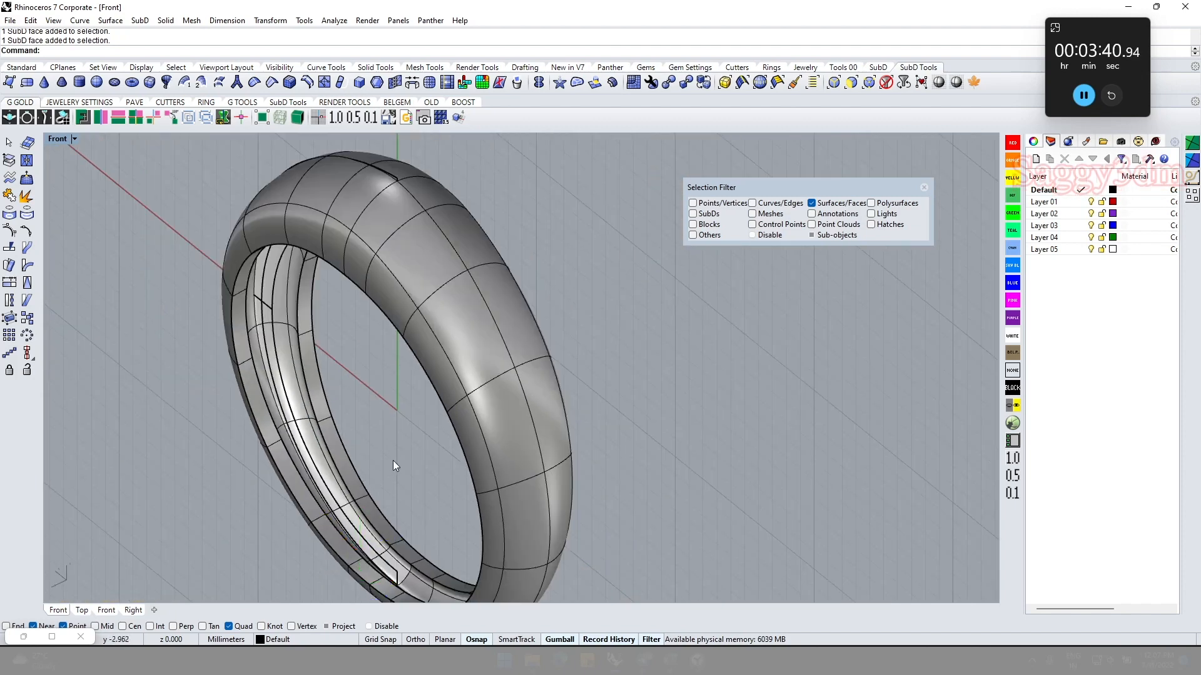
{"action": "scroll", "coordinate": [392, 460], "scroll_direction": "up", "scroll_amount": 9}
{"action": "right_click_drag", "start_coordinate": [375, 434], "coordinate": [481, 422]}
{"action": "left_click", "coordinate": [510, 505], "text": "shift"}
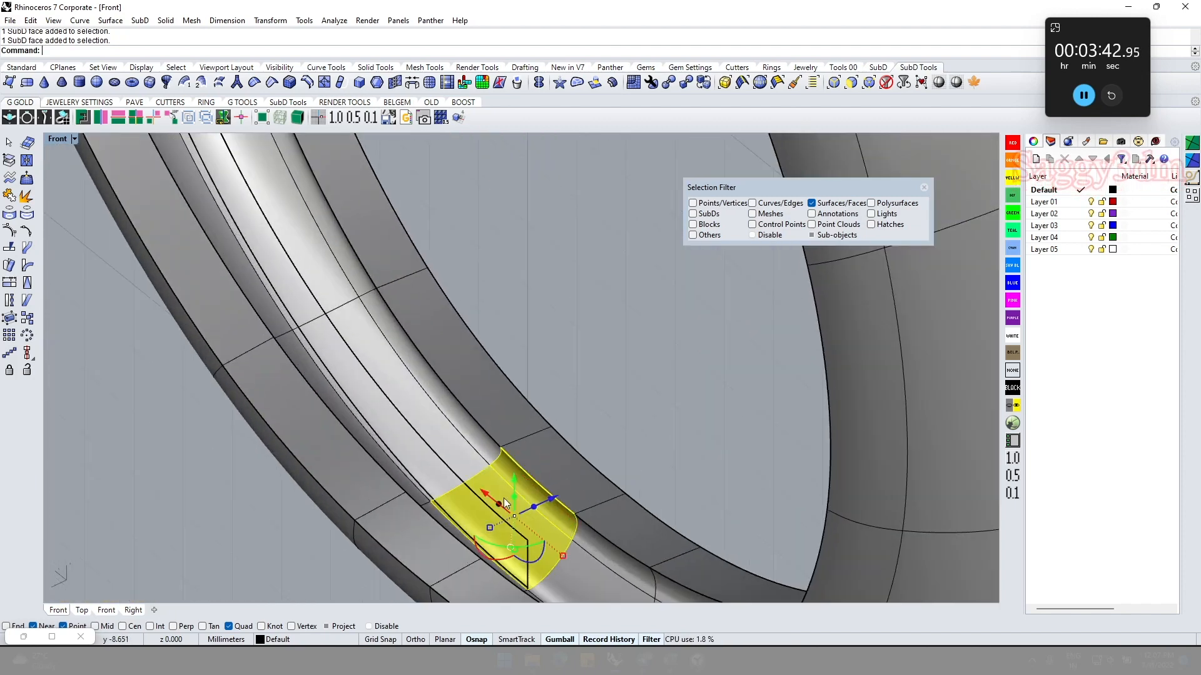
{"action": "left_click", "coordinate": [407, 449], "text": "shift"}
{"action": "left_click", "coordinate": [436, 408], "text": "shift"}
{"action": "left_click", "coordinate": [361, 279], "text": "shift"}
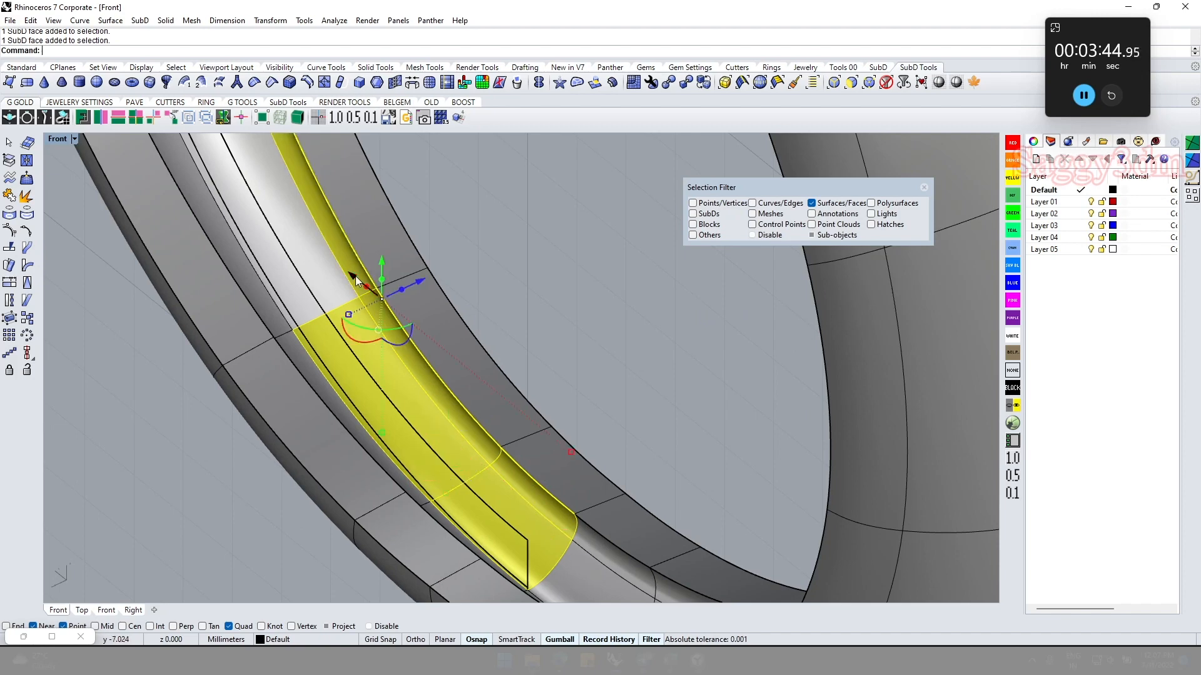
{"action": "left_click", "coordinate": [333, 292], "text": "shift"}
{"action": "scroll", "coordinate": [394, 350], "scroll_direction": "down", "scroll_amount": 5}
{"action": "right_click_drag", "start_coordinate": [435, 358], "coordinate": [459, 400], "text": "ctrl+shift"}
{"action": "key", "text": "Delete"}
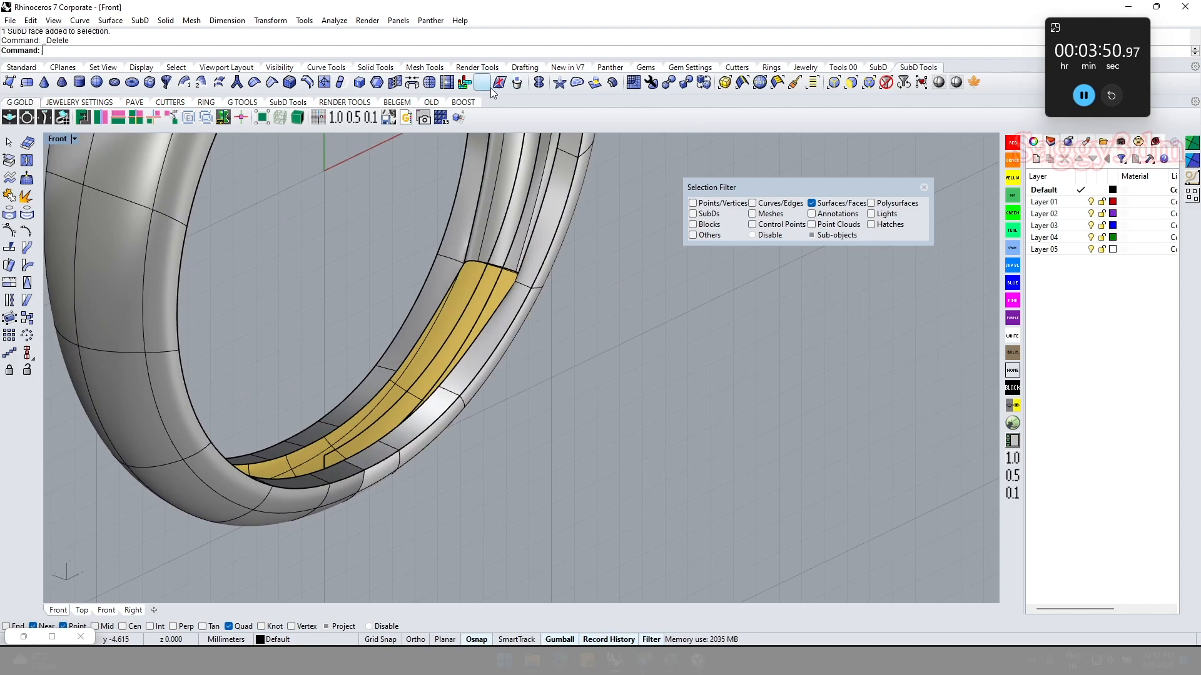
{"action": "left_click", "coordinate": [412, 82]}
{"action": "right_click_drag", "start_coordinate": [312, 470], "coordinate": [262, 455], "text": "ctrl+shift"}
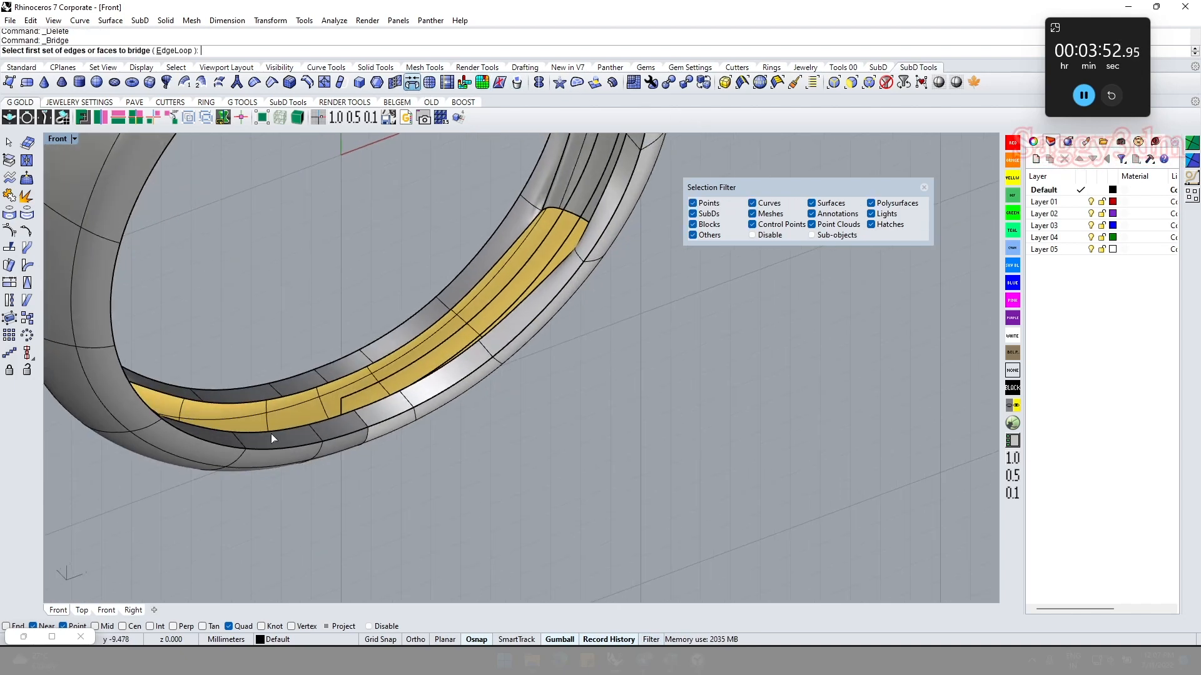
{"action": "scroll", "coordinate": [308, 386], "scroll_direction": "up", "scroll_amount": 2}
{"action": "right_click_drag", "start_coordinate": [343, 383], "coordinate": [269, 407], "text": "ctrl+shift"}
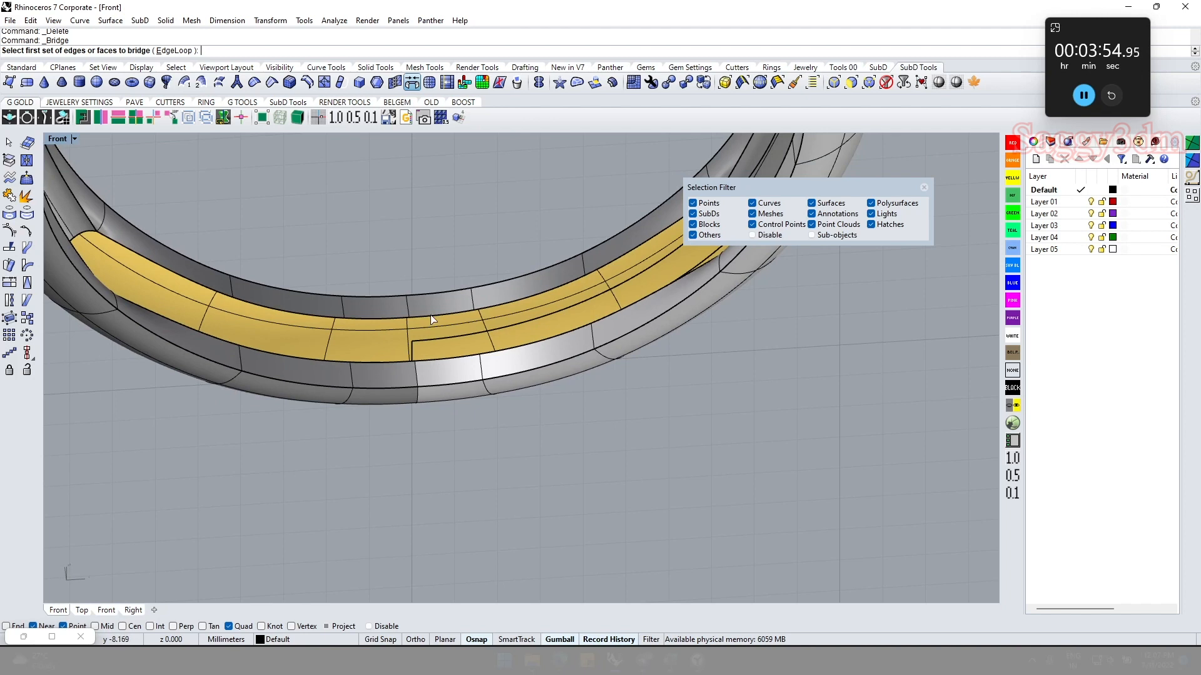
{"action": "double_click", "coordinate": [457, 314]}
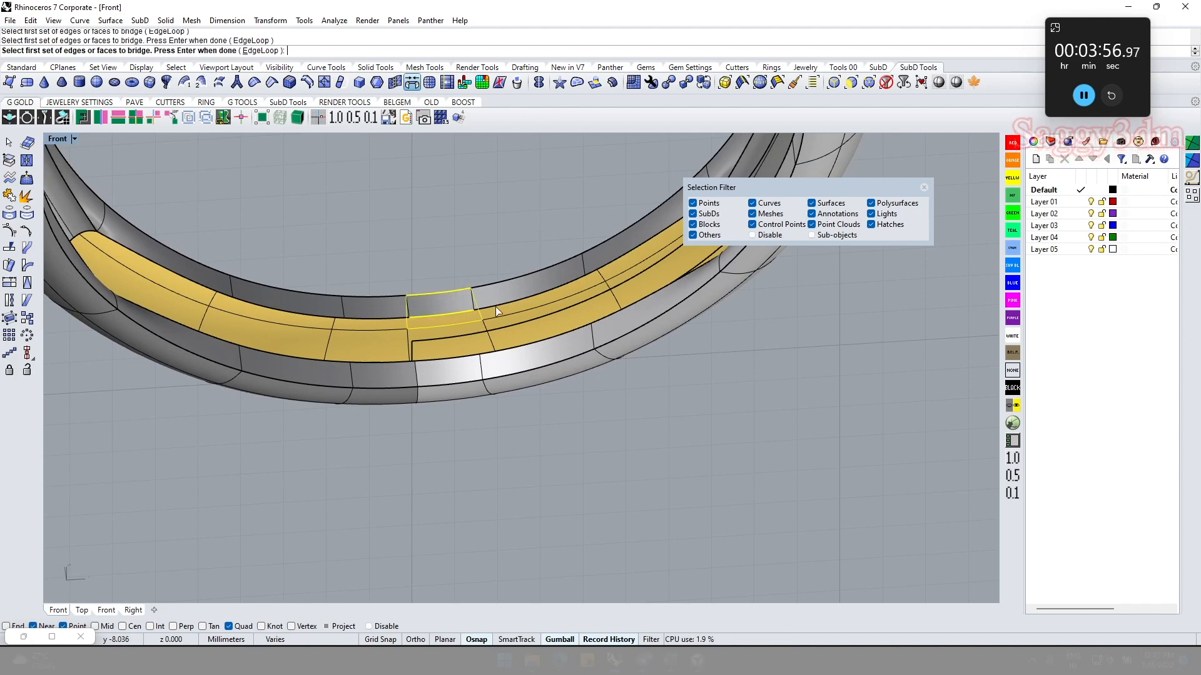
{"action": "key", "text": "Escape"}
Bridge the two facing rows of open inner edges along one half of the ring's lower opening
{"action": "right_click_drag", "start_coordinate": [479, 311], "coordinate": [455, 321]}
{"action": "right_click", "coordinate": [455, 321]}
{"action": "left_click", "coordinate": [448, 314]}
{"action": "left_click", "coordinate": [534, 295]}
{"action": "right_click_drag", "start_coordinate": [565, 328], "coordinate": [503, 360]}
{"action": "left_click", "coordinate": [557, 282]}
{"action": "right_click", "coordinate": [558, 282]}
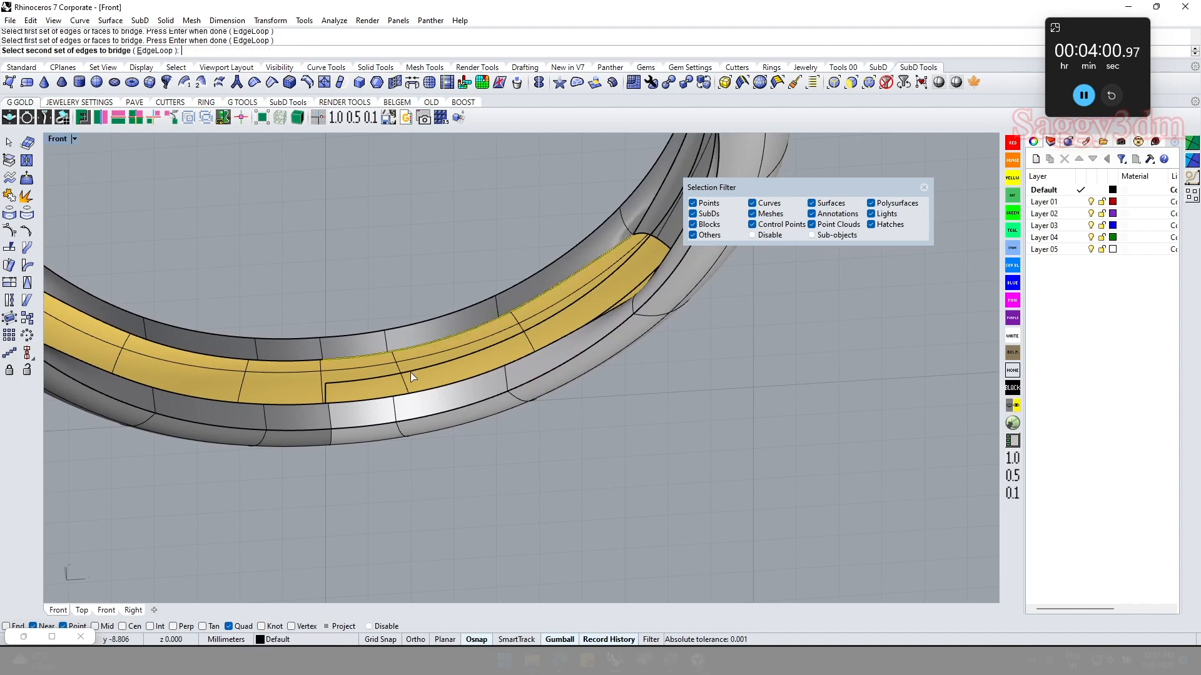
{"action": "left_click", "coordinate": [429, 397]}
{"action": "left_click", "coordinate": [532, 354]}
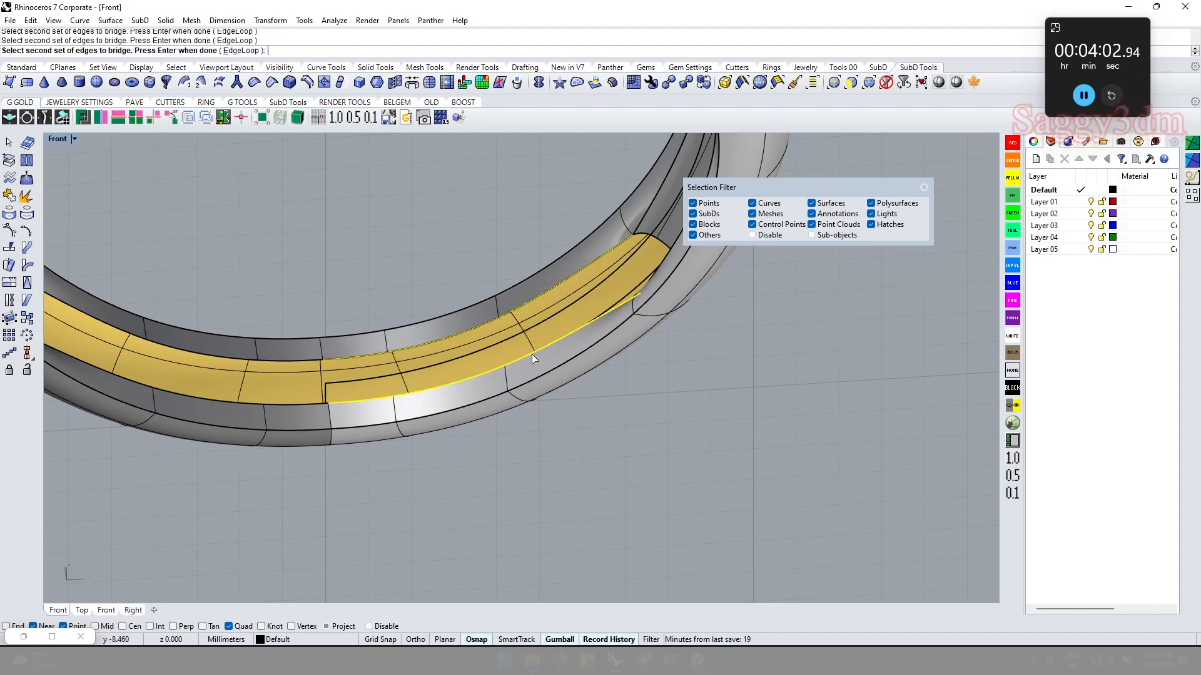
{"action": "right_click", "coordinate": [536, 326]}
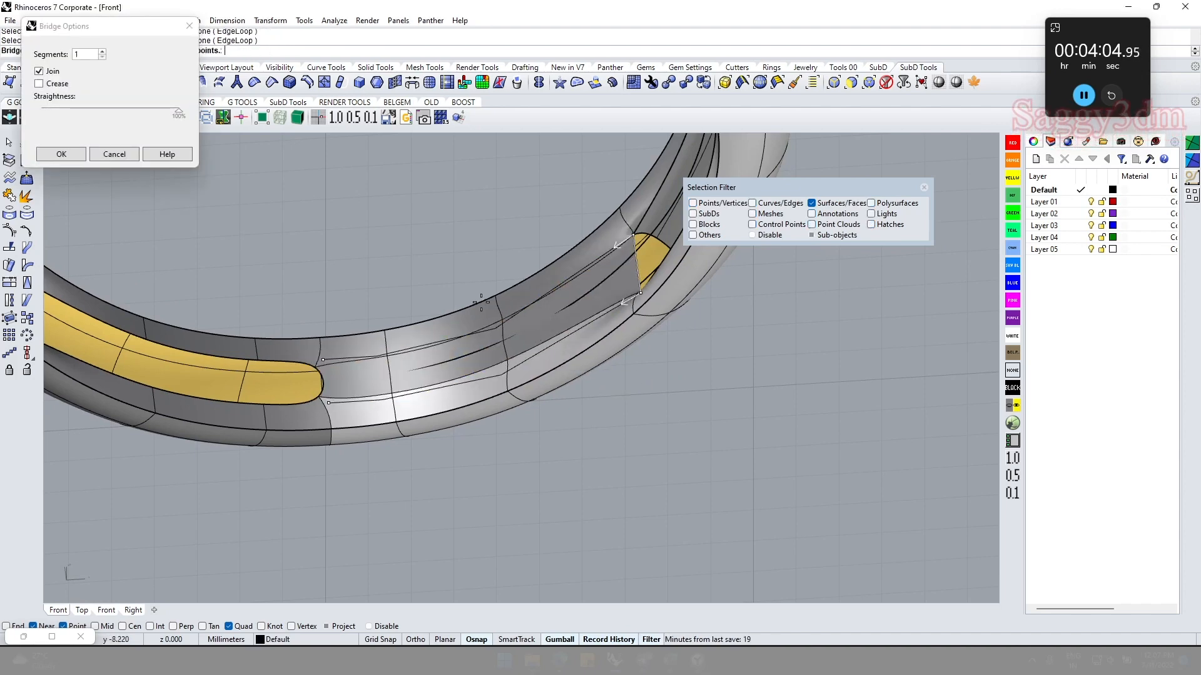
Set the bridge to 6 segments with Join enabled and accept it
{"action": "right_click_drag", "start_coordinate": [555, 346], "coordinate": [515, 262]}
{"action": "scroll", "coordinate": [516, 264], "scroll_direction": "up", "scroll_amount": 2}
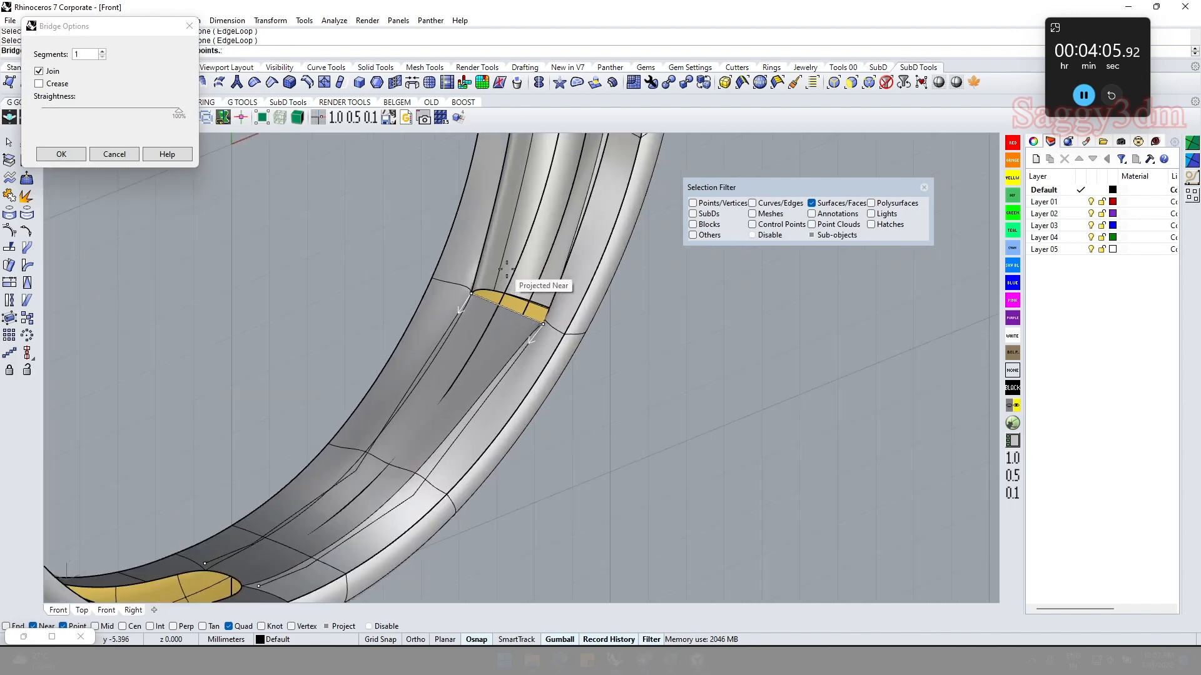
{"action": "left_click", "coordinate": [102, 52]}
{"action": "left_click", "coordinate": [102, 52]}
{"action": "left_click", "coordinate": [102, 52]}
{"action": "left_click", "coordinate": [103, 51]}
{"action": "left_click", "coordinate": [102, 52]}
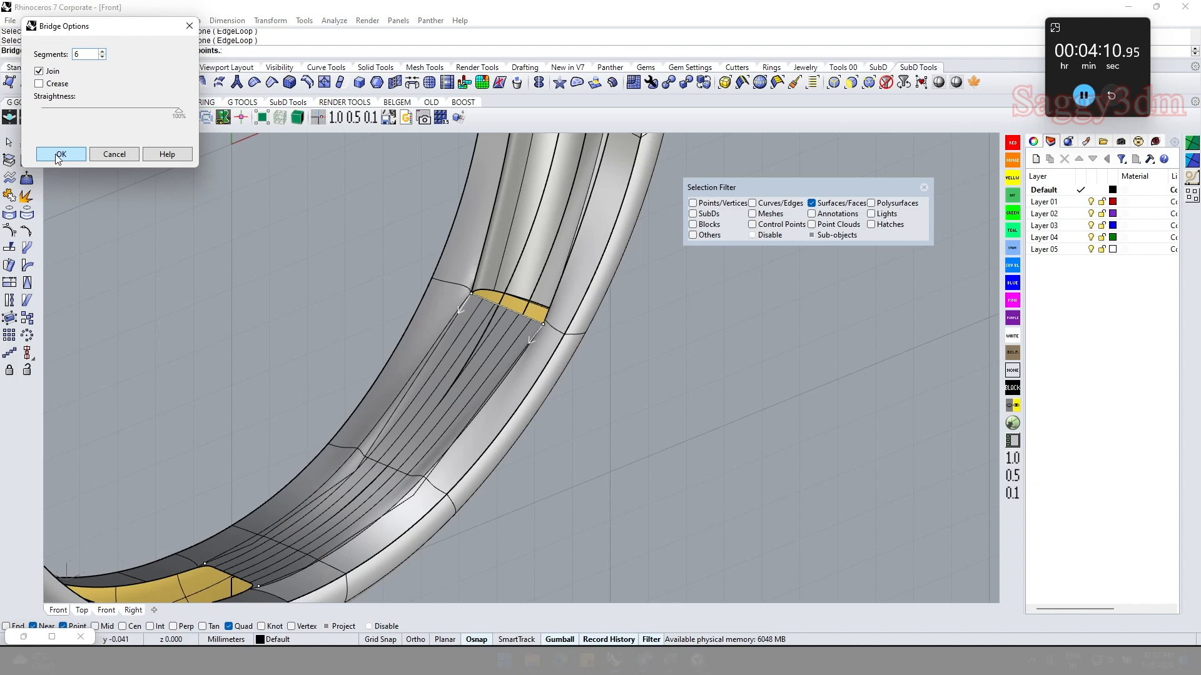
{"action": "left_click", "coordinate": [60, 154]}
{"action": "right_click_drag", "start_coordinate": [457, 281], "coordinate": [461, 294]}
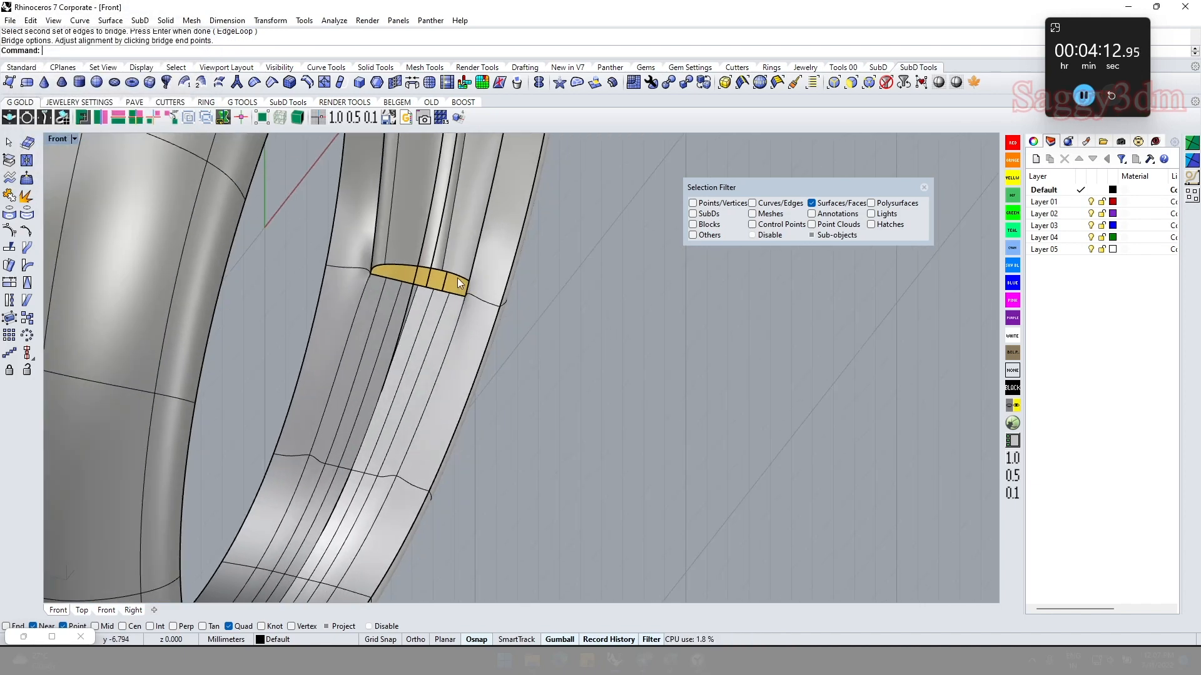
{"action": "scroll", "coordinate": [461, 299], "scroll_direction": "up", "scroll_amount": 4}
{"action": "right_click_drag", "start_coordinate": [279, 329], "coordinate": [414, 286], "text": "shift"}
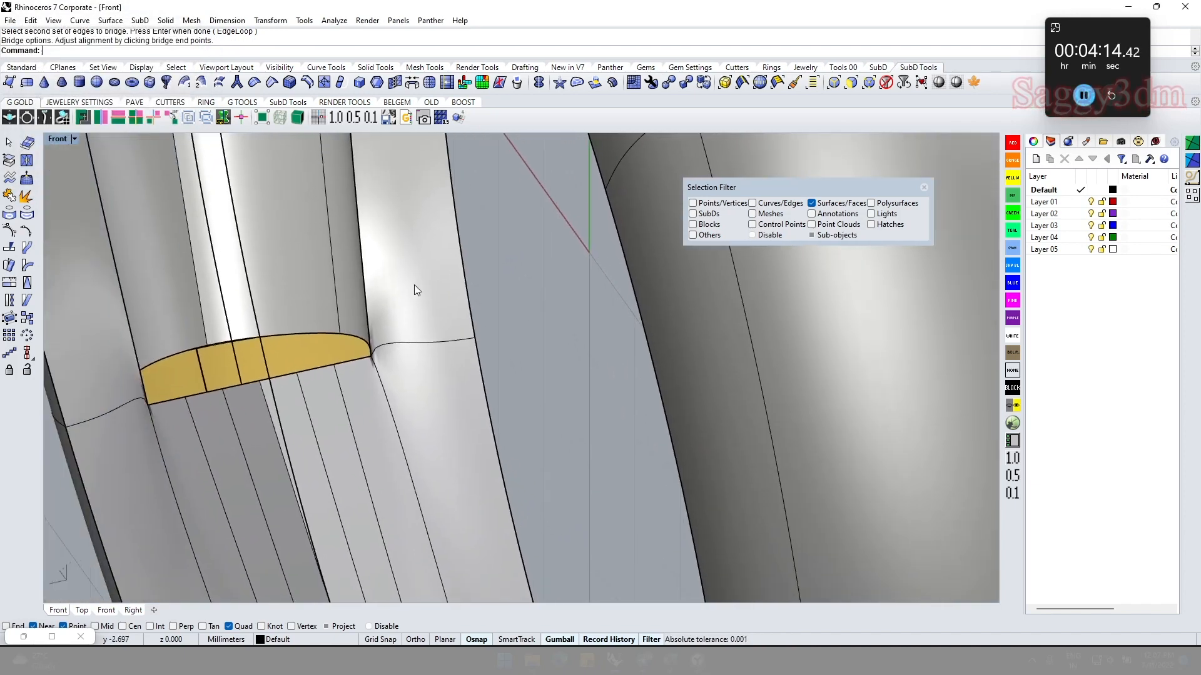
{"action": "left_click", "coordinate": [392, 86]}
{"action": "scroll", "coordinate": [294, 362], "scroll_direction": "up", "scroll_amount": 4}
{"action": "left_click", "coordinate": [395, 322]}
{"action": "left_click", "coordinate": [341, 317]}
{"action": "right_click_drag", "start_coordinate": [229, 328], "coordinate": [281, 377]}
{"action": "scroll", "coordinate": [256, 350], "scroll_direction": "down", "scroll_amount": 4}
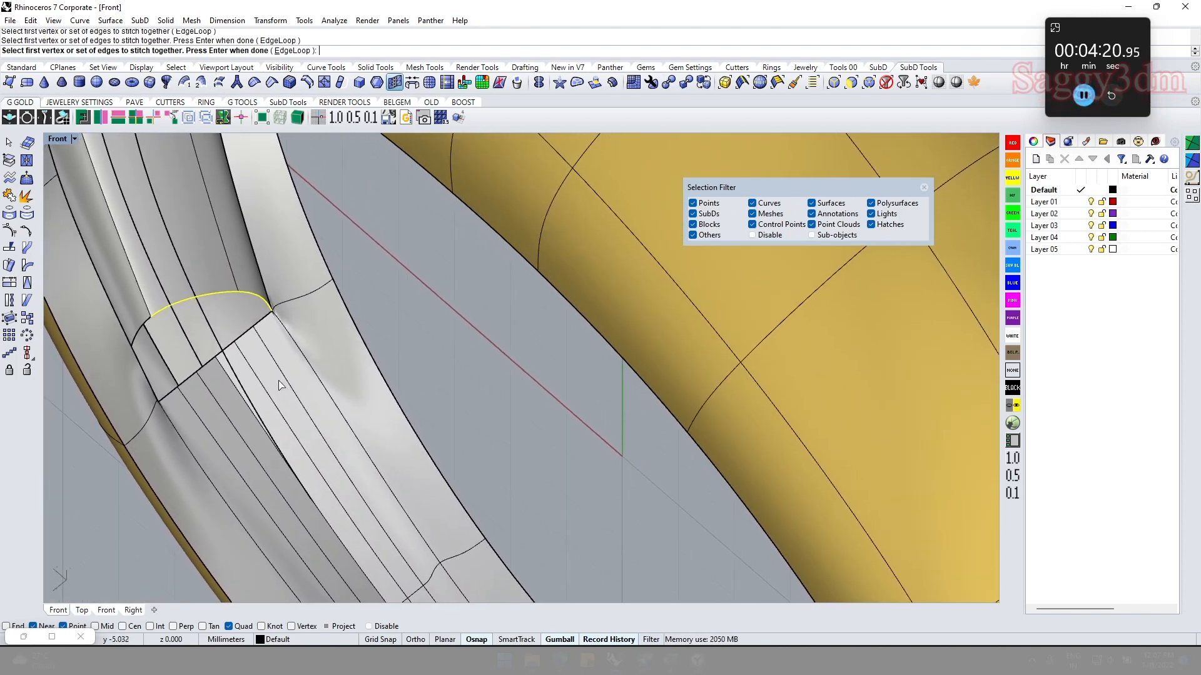
{"action": "key", "text": "Escape"}
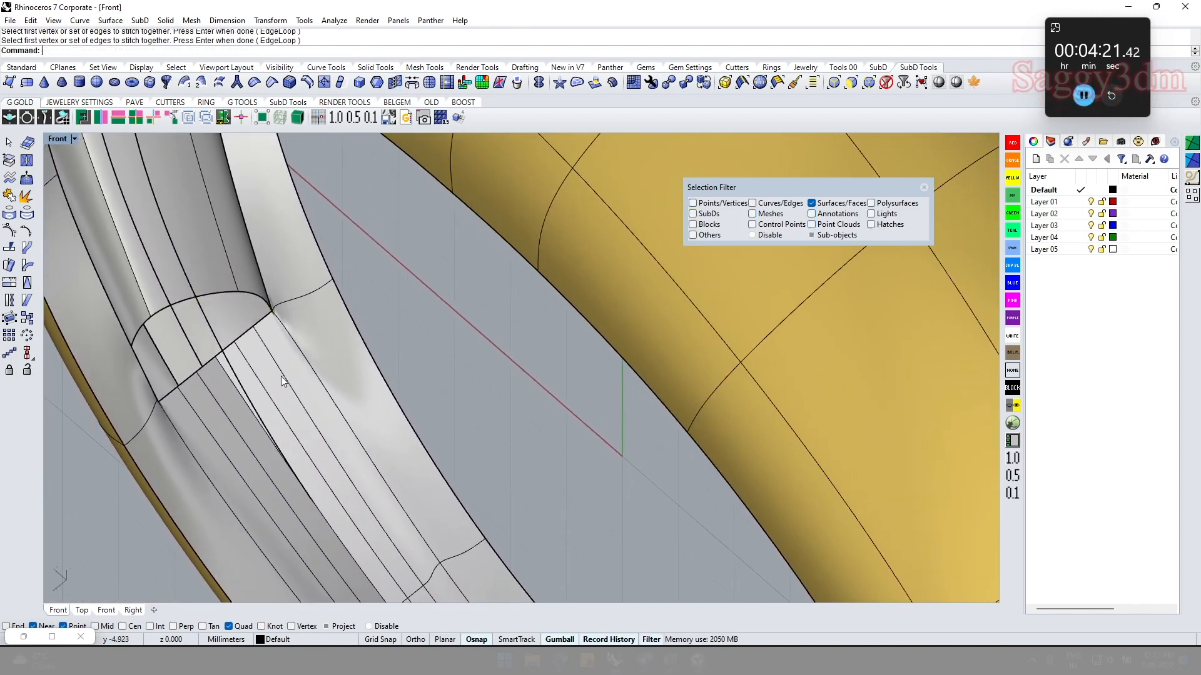
Limit selection to edges, select a surplus lengthwise run of edges on the bridged inner band and delete it
{"action": "left_click", "coordinate": [832, 84]}
{"action": "left_click", "coordinate": [299, 398]}
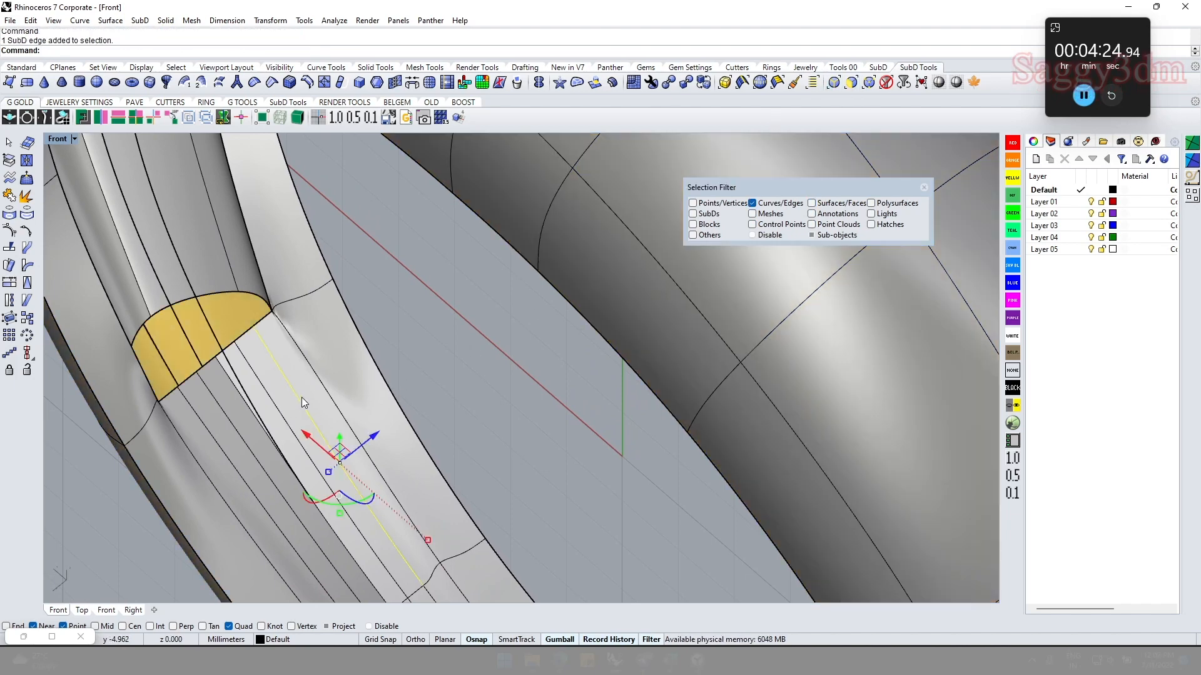
{"action": "scroll", "coordinate": [312, 414], "scroll_direction": "down", "scroll_amount": 5}
{"action": "left_click", "coordinate": [418, 560], "text": "shift"}
{"action": "right_click_drag", "start_coordinate": [473, 590], "coordinate": [460, 521], "text": "shift"}
{"action": "left_click", "coordinate": [460, 546], "text": "shift"}
{"action": "key", "text": "Delete"}
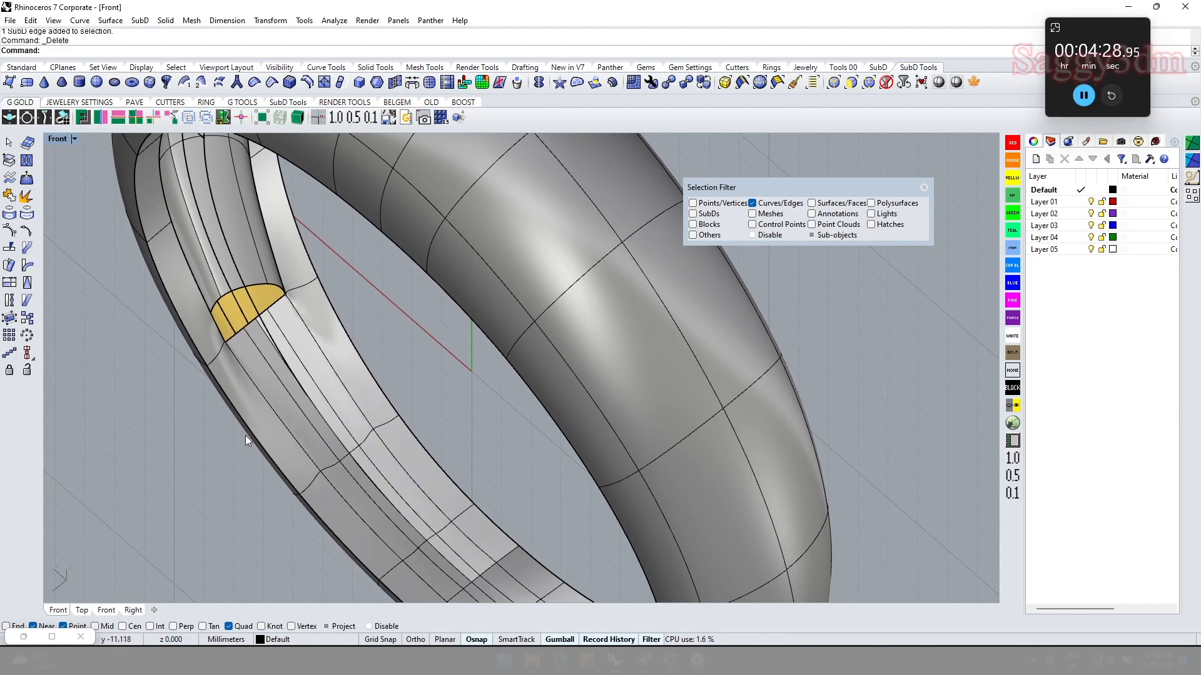
Stitch the curved open edges at the end of the bridged band to the matching straight bridge edge
{"action": "scroll", "coordinate": [279, 336], "scroll_direction": "up", "scroll_amount": 3}
{"action": "left_click", "coordinate": [396, 82]}
{"action": "right_click_drag", "start_coordinate": [330, 248], "coordinate": [414, 279], "text": "shift"}
{"action": "left_click", "coordinate": [351, 248]}
{"action": "left_click", "coordinate": [298, 252]}
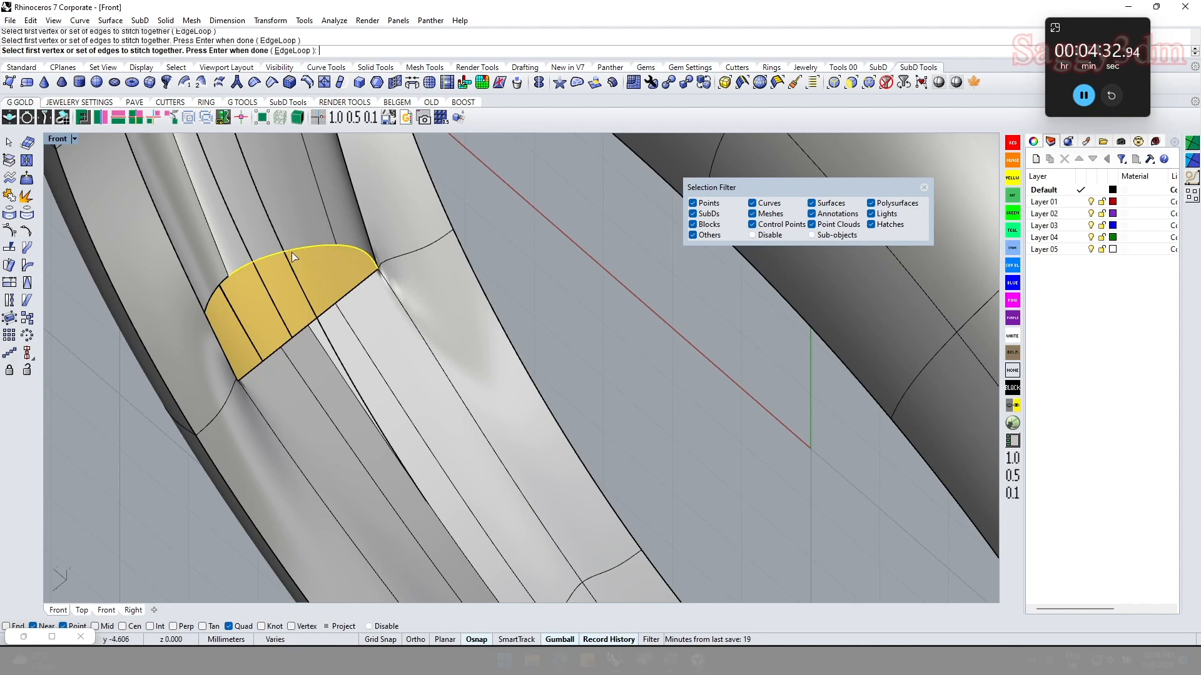
{"action": "key", "text": "Return"}
{"action": "left_click", "coordinate": [360, 287]}
{"action": "key", "text": "Return"}
{"action": "key", "text": "Return"}
Show the whole ring in the Machine display mode
{"action": "scroll", "coordinate": [335, 308], "scroll_direction": "down", "scroll_amount": 7}
{"action": "right_click_drag", "start_coordinate": [336, 309], "coordinate": [364, 372]}
{"action": "scroll", "coordinate": [364, 371], "scroll_direction": "down", "scroll_amount": 6}
{"action": "right_click_drag", "start_coordinate": [438, 316], "coordinate": [396, 302], "text": "shift"}
{"action": "scroll", "coordinate": [485, 280], "scroll_direction": "down", "scroll_amount": 6}
{"action": "right_click_drag", "start_coordinate": [465, 348], "coordinate": [591, 348]}
{"action": "left_click", "coordinate": [956, 82]}
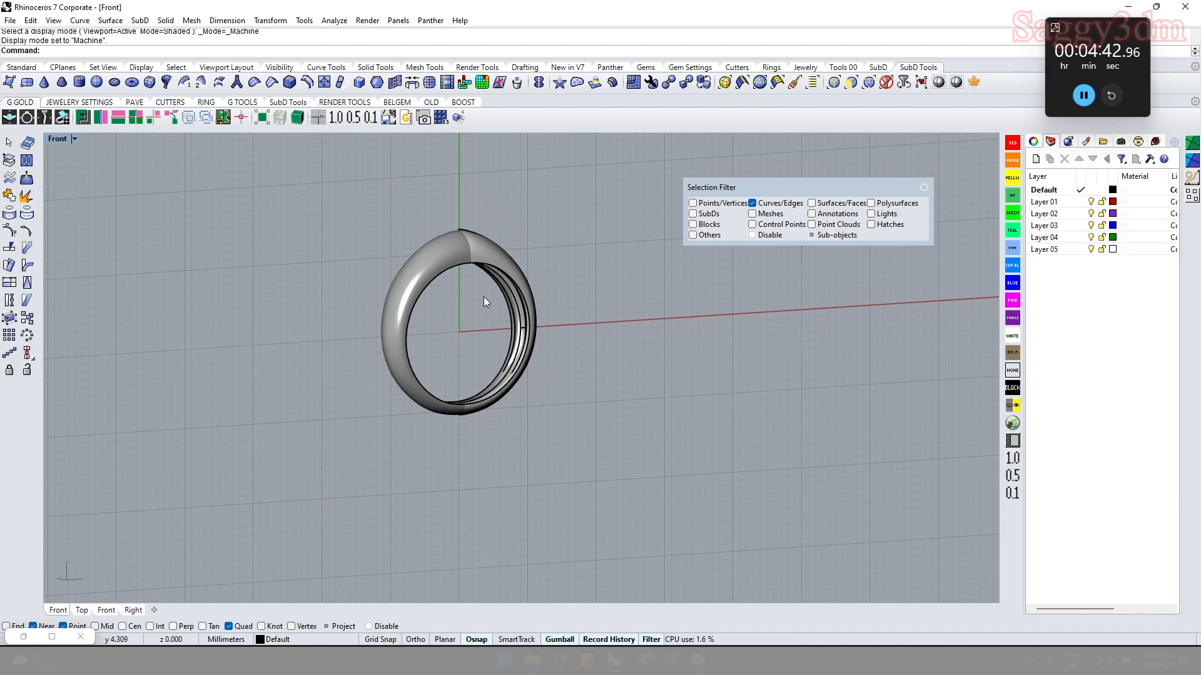
Select the remaining guide curves and hide them, leaving the ring visible
{"action": "scroll", "coordinate": [488, 302], "scroll_direction": "up", "scroll_amount": 2}
{"action": "type", "text": "se"}
{"action": "key", "text": "Return"}
{"action": "type", "text": "h"}
{"action": "key", "text": "Return"}
{"action": "right_click_drag", "start_coordinate": [498, 303], "coordinate": [537, 242]}
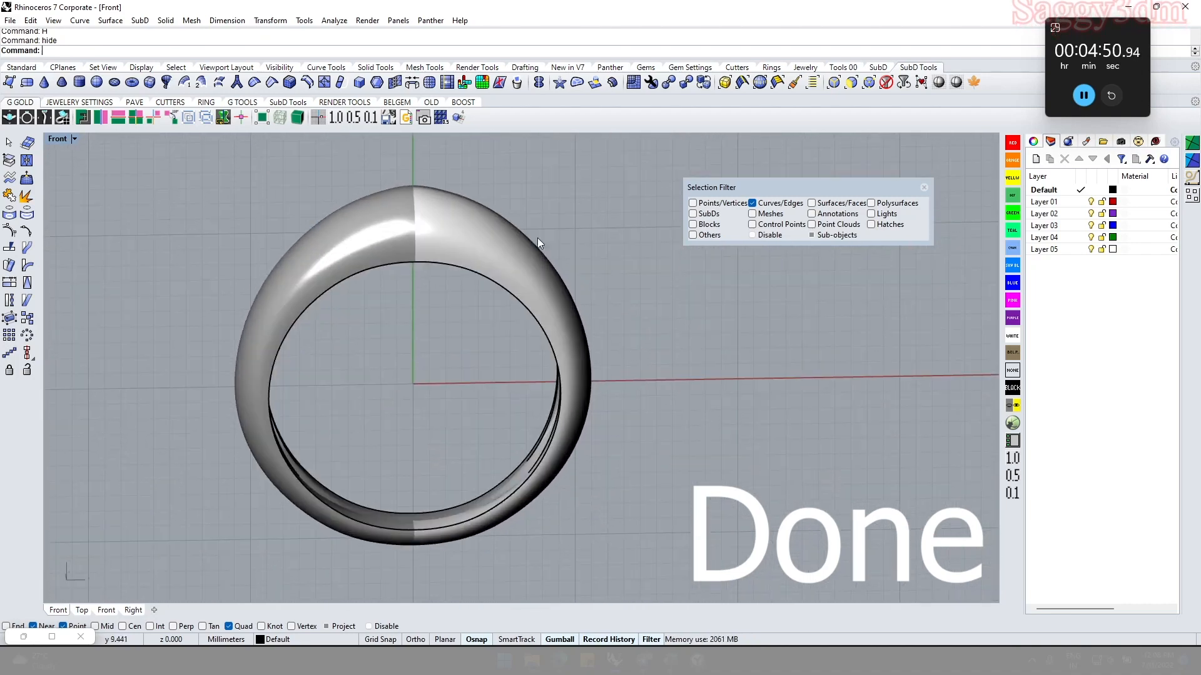
Pause the stopwatch and examine the finished ring from several angles
{"action": "left_click", "coordinate": [1083, 95]}
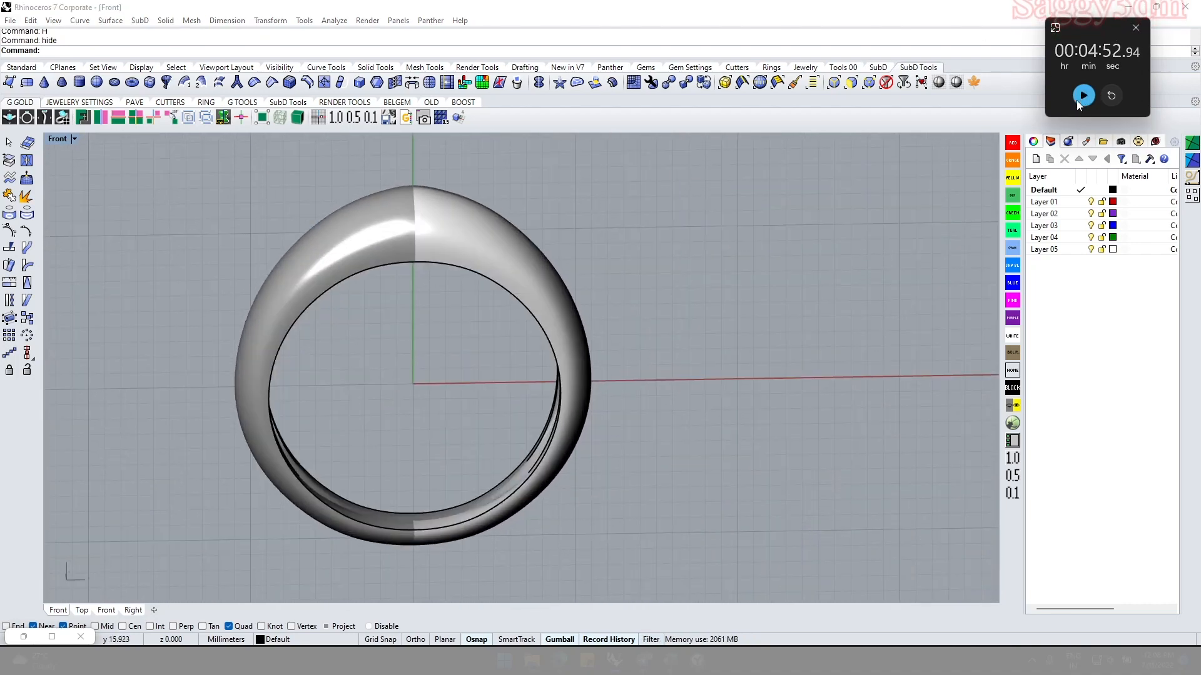
{"action": "right_click_drag", "start_coordinate": [576, 342], "coordinate": [442, 281]}
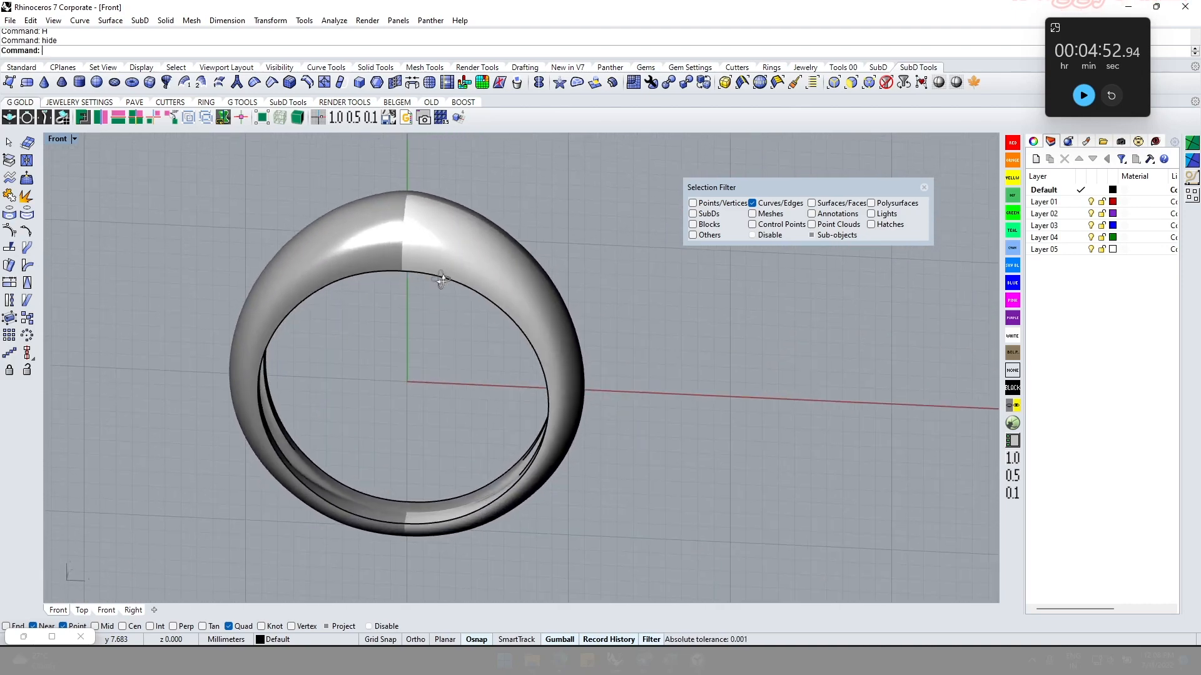
{"action": "right_click_drag", "start_coordinate": [554, 291], "coordinate": [580, 259]}
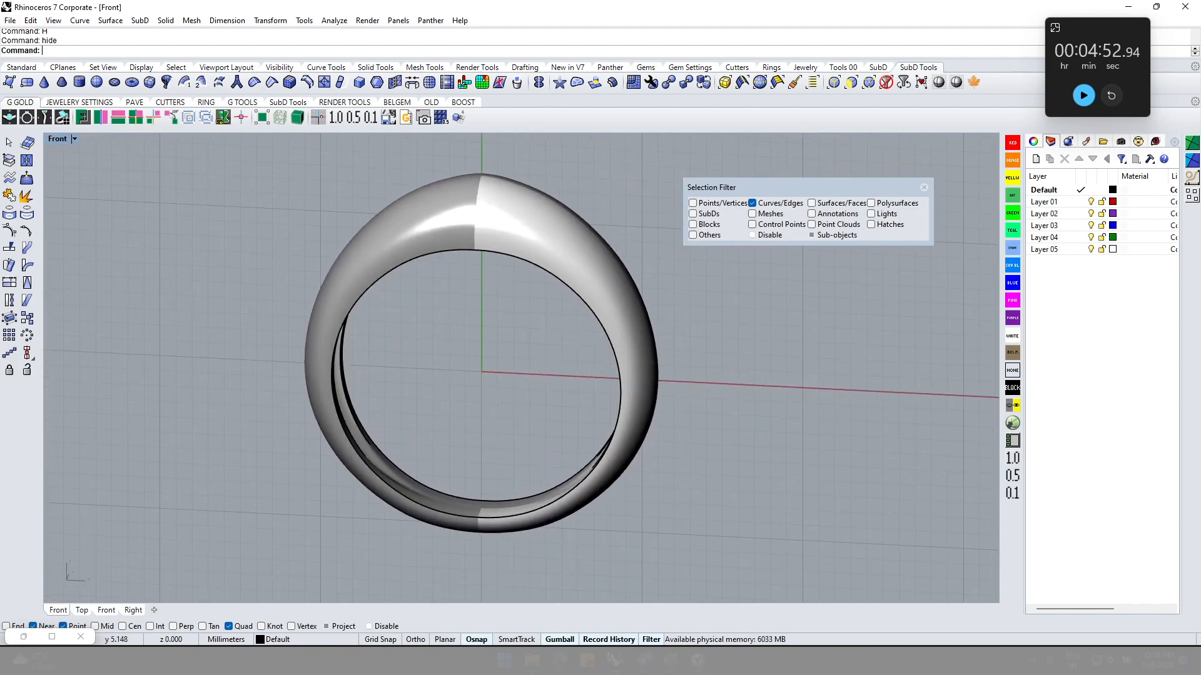